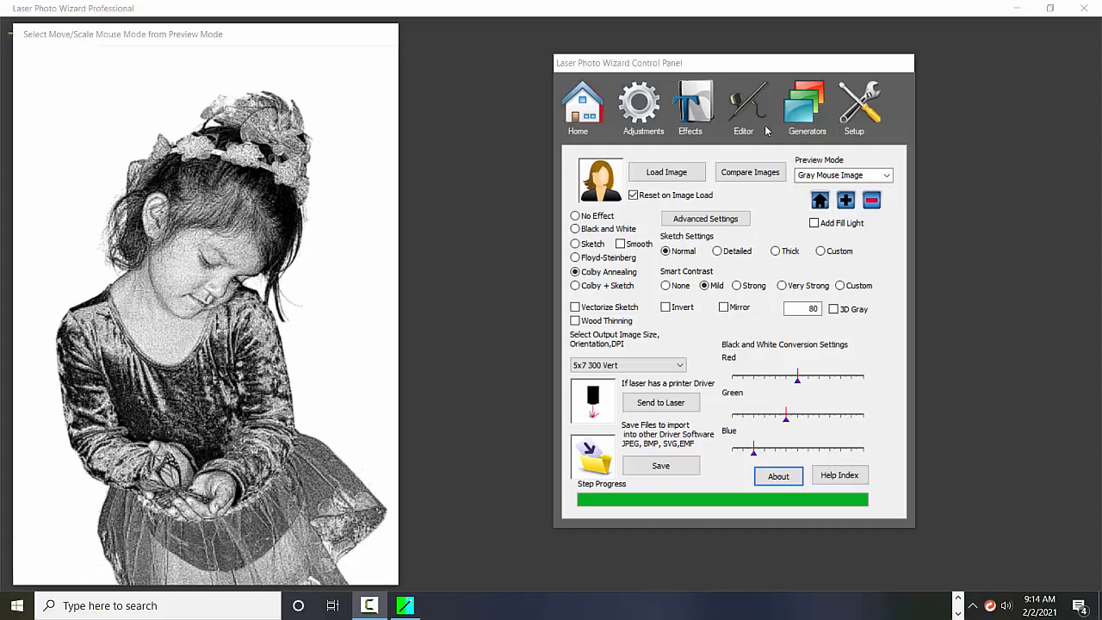
- Open the Bird House Generator
{"action": "left_click", "coordinate": [817, 134]}
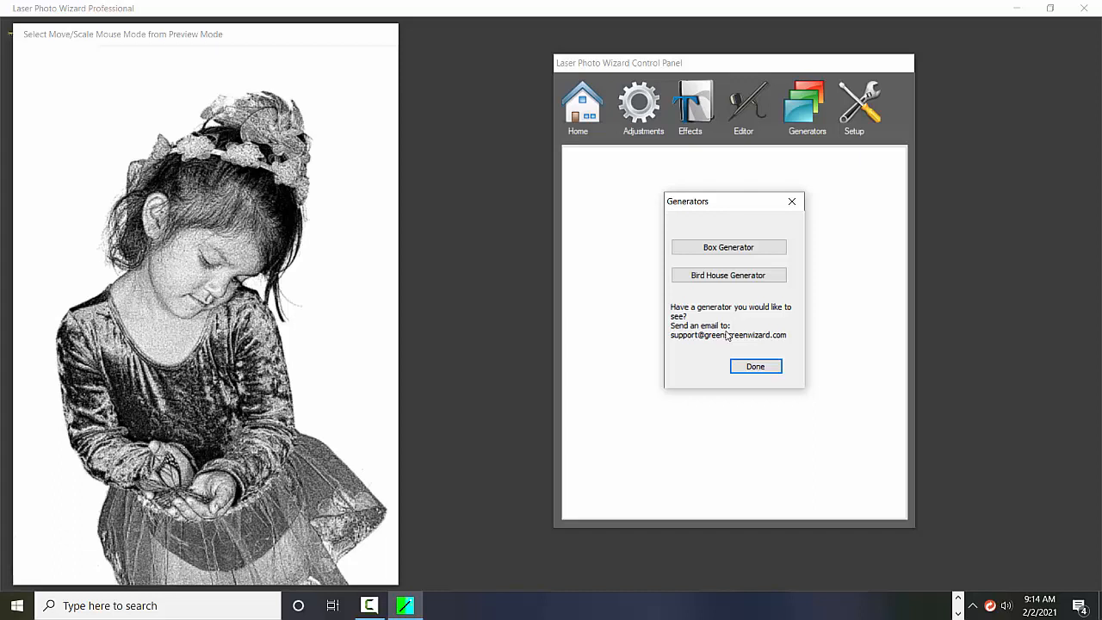
{"action": "left_click", "coordinate": [742, 282]}
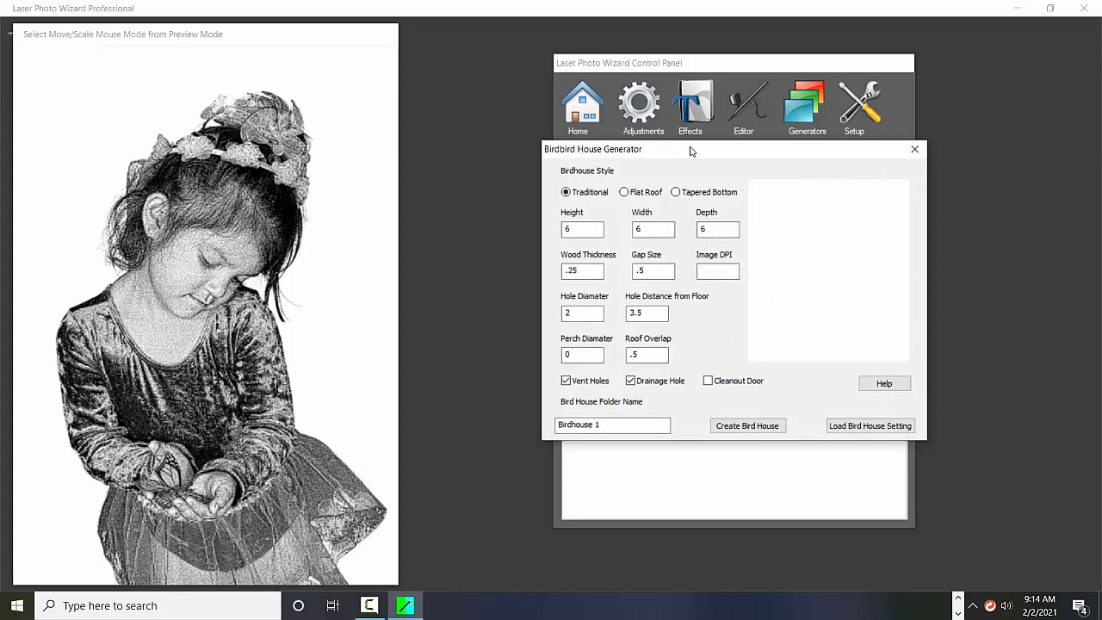
- Read through the birdhouse generator's help page, covering the house styles, generated files, and dimension and thickness notes
{"action": "left_click", "coordinate": [884, 383]}
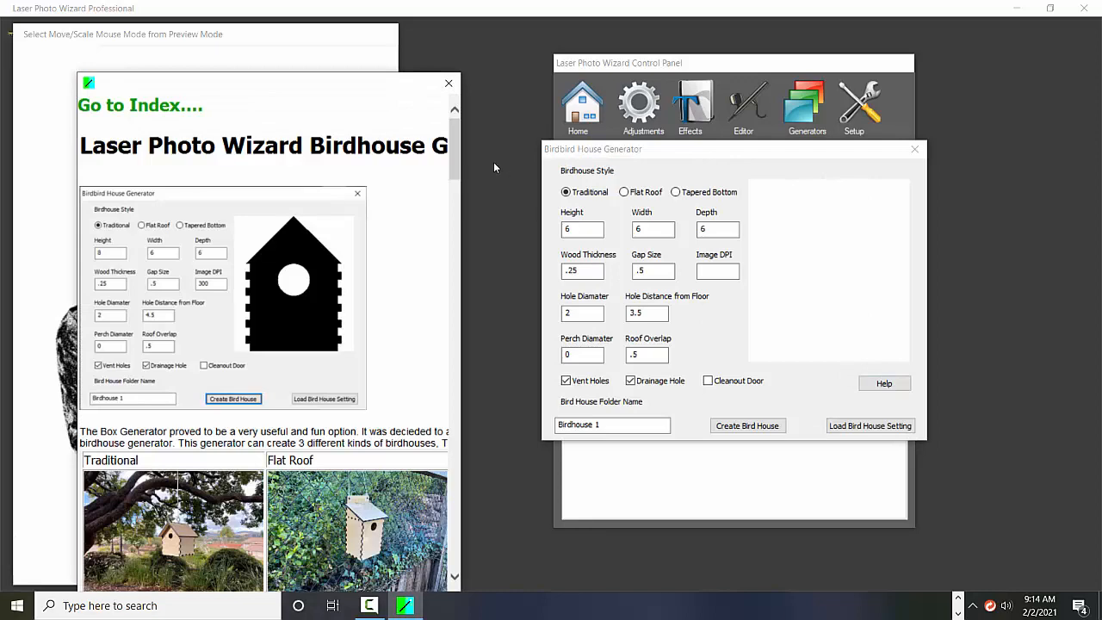
{"action": "left_click_drag", "start_coordinate": [464, 213], "coordinate": [656, 210]}
{"action": "left_click_drag", "start_coordinate": [650, 169], "coordinate": [652, 204]}
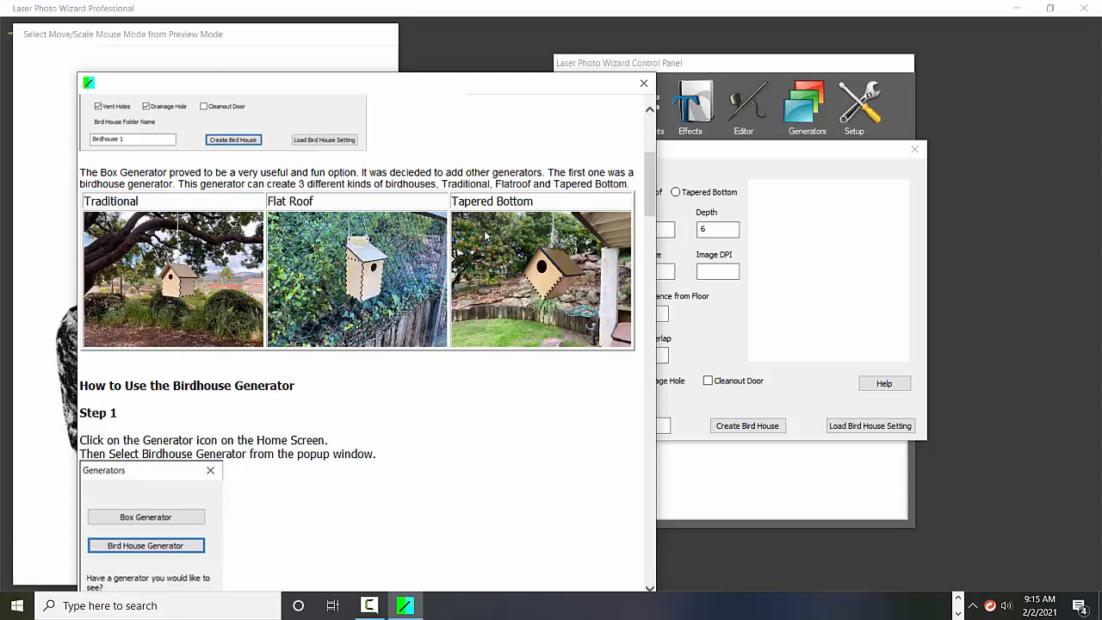
{"action": "left_click_drag", "start_coordinate": [653, 187], "coordinate": [638, 307]}
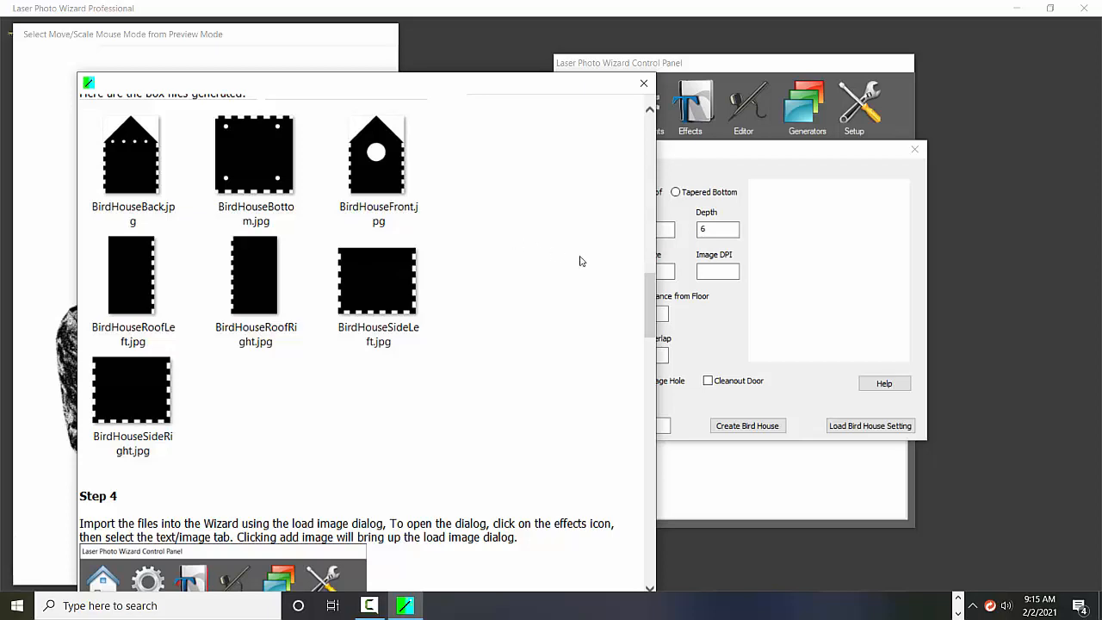
{"action": "left_click_drag", "start_coordinate": [645, 310], "coordinate": [668, 582]}
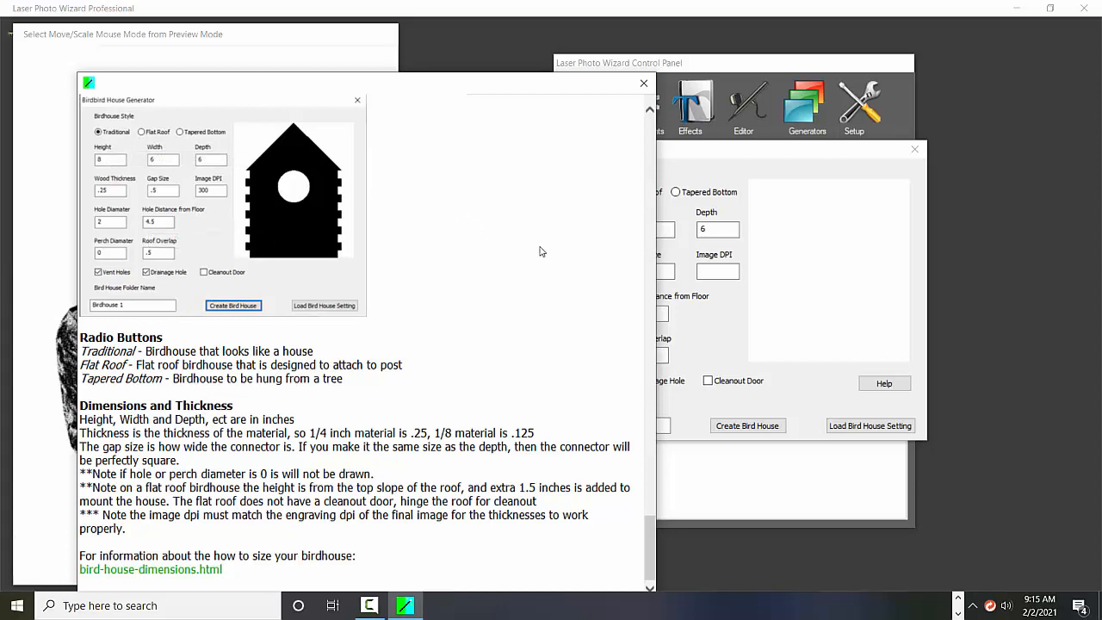
- Look up the bluebird sizes in the linked bird house dimensions chart by species, and close the help
{"action": "left_click", "coordinate": [125, 575]}
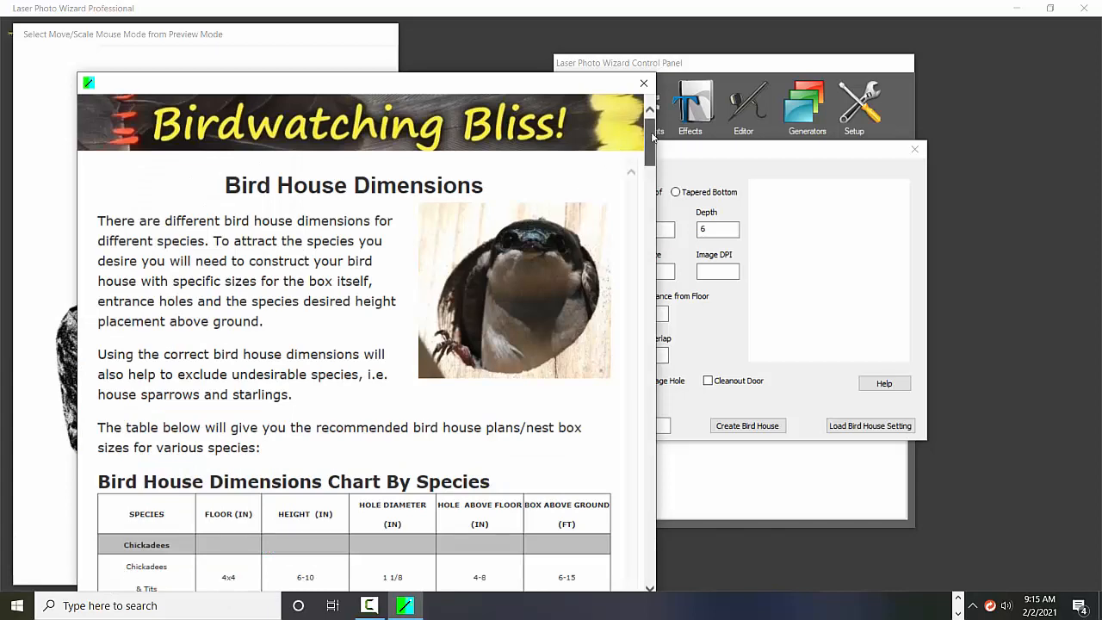
{"action": "left_click_drag", "start_coordinate": [652, 140], "coordinate": [669, 230]}
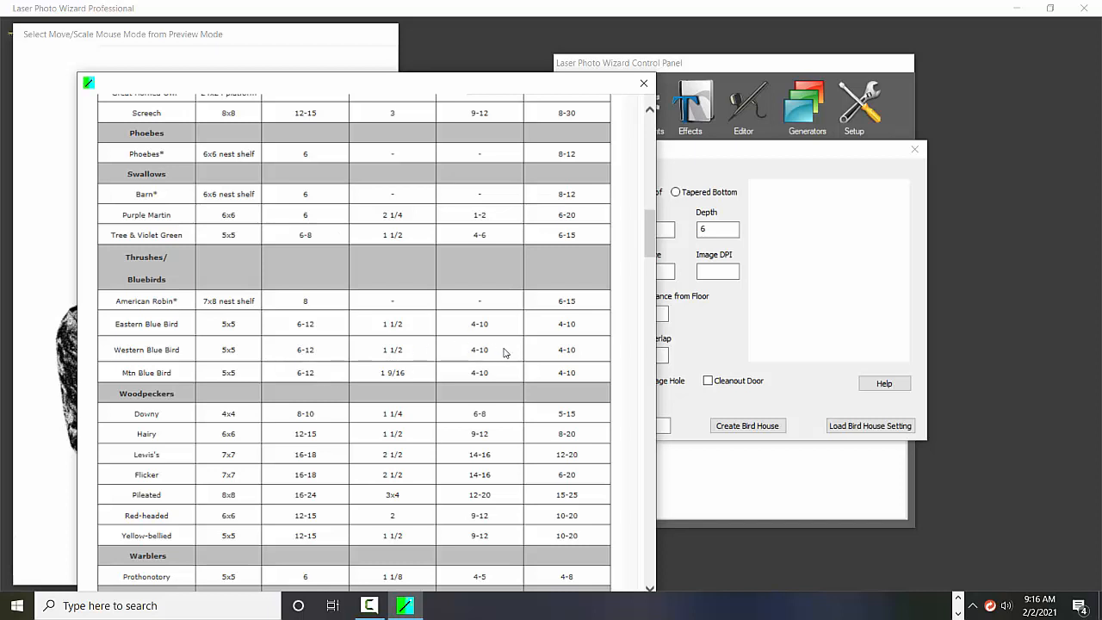
{"action": "left_click", "coordinate": [644, 83]}
- Set the birdhouse height to 7, width to 5 and depth to 5
{"action": "left_click_drag", "start_coordinate": [581, 228], "coordinate": [561, 235]}
{"action": "type", "text": "7"}
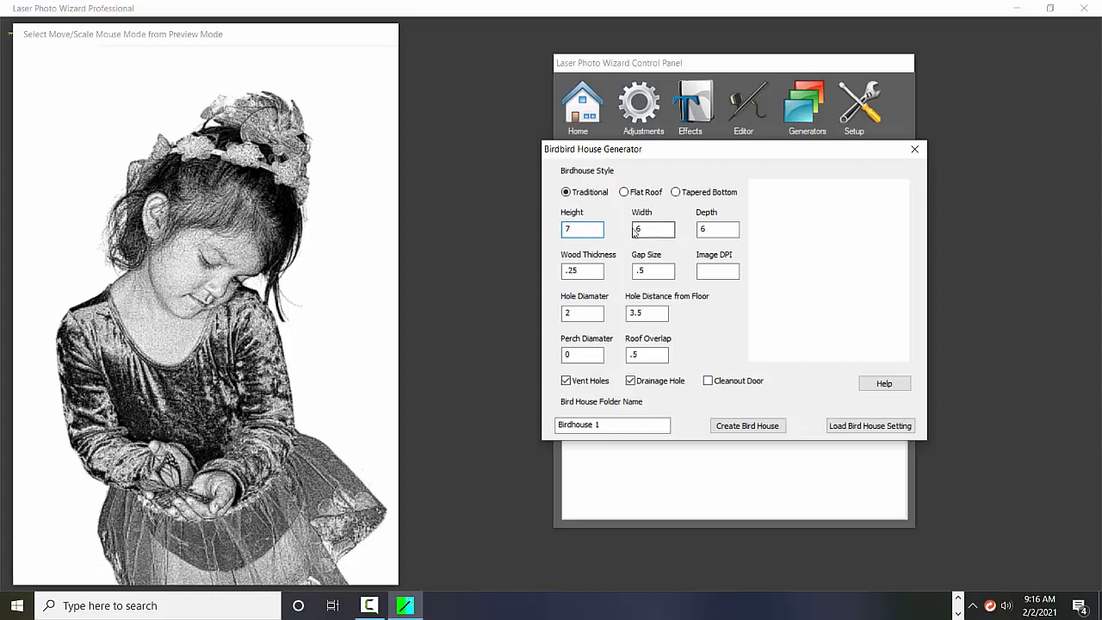
{"action": "left_click_drag", "start_coordinate": [647, 228], "coordinate": [636, 229]}
{"action": "type", "text": "5"}
{"action": "left_click_drag", "start_coordinate": [704, 229], "coordinate": [728, 226]}
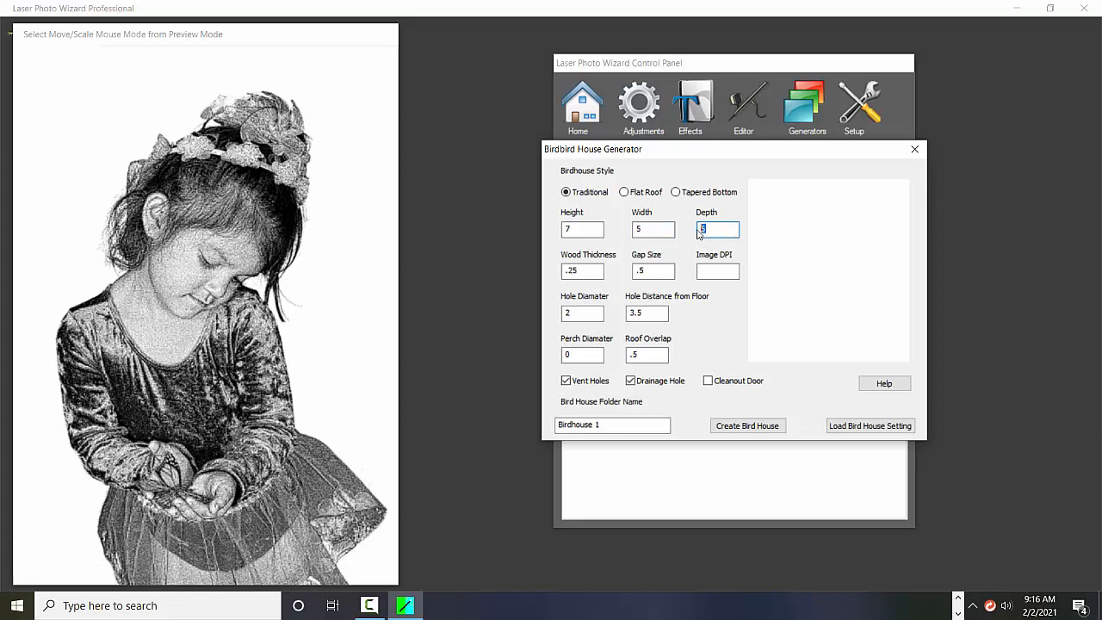
{"action": "type", "text": "5"}
- Set the image DPI to 381, the hole diameter to 1.5 and the hole distance from the floor to 5
{"action": "left_click", "coordinate": [710, 268]}
{"action": "type", "text": "300"}
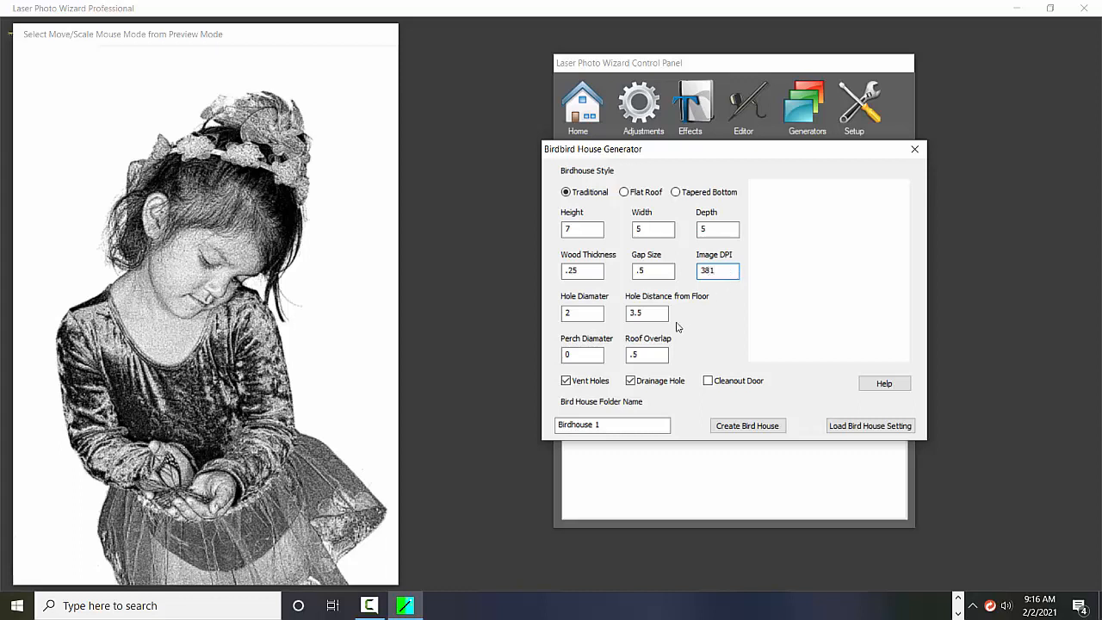
{"action": "left_click_drag", "start_coordinate": [588, 313], "coordinate": [553, 317]}
{"action": "left_click_drag", "start_coordinate": [664, 313], "coordinate": [620, 315]}
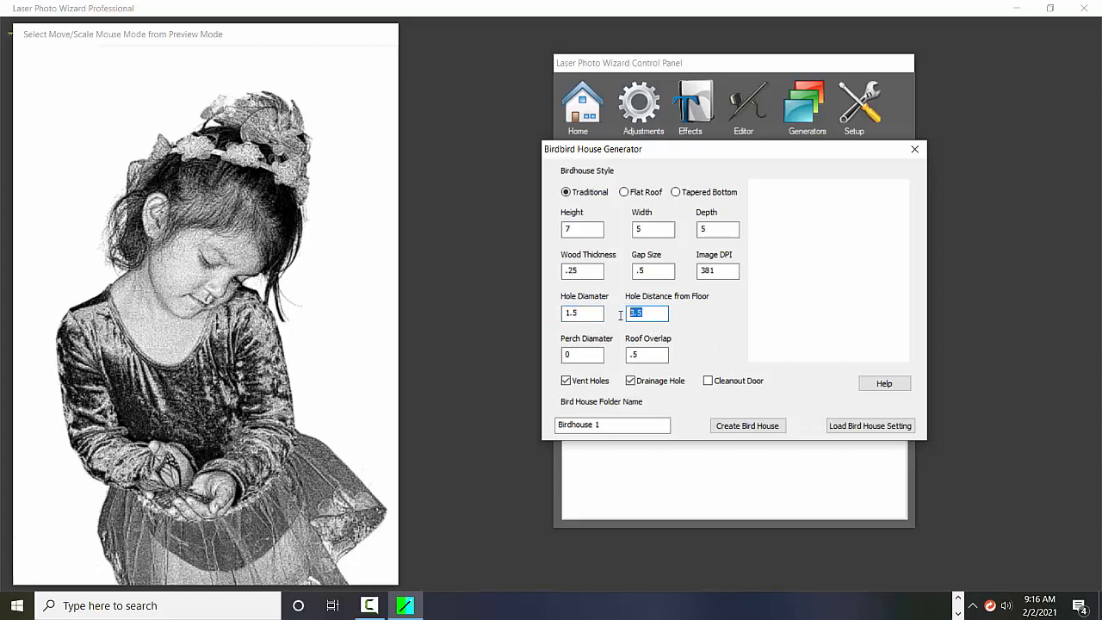
{"action": "type", "text": "5"}
- Create the birdhouse with a cleanout door, using the folder name Birdhouse Bluebird
{"action": "left_click", "coordinate": [609, 425]}
{"action": "type", "text": "Bluebird"}
{"action": "left_click", "coordinate": [719, 384]}
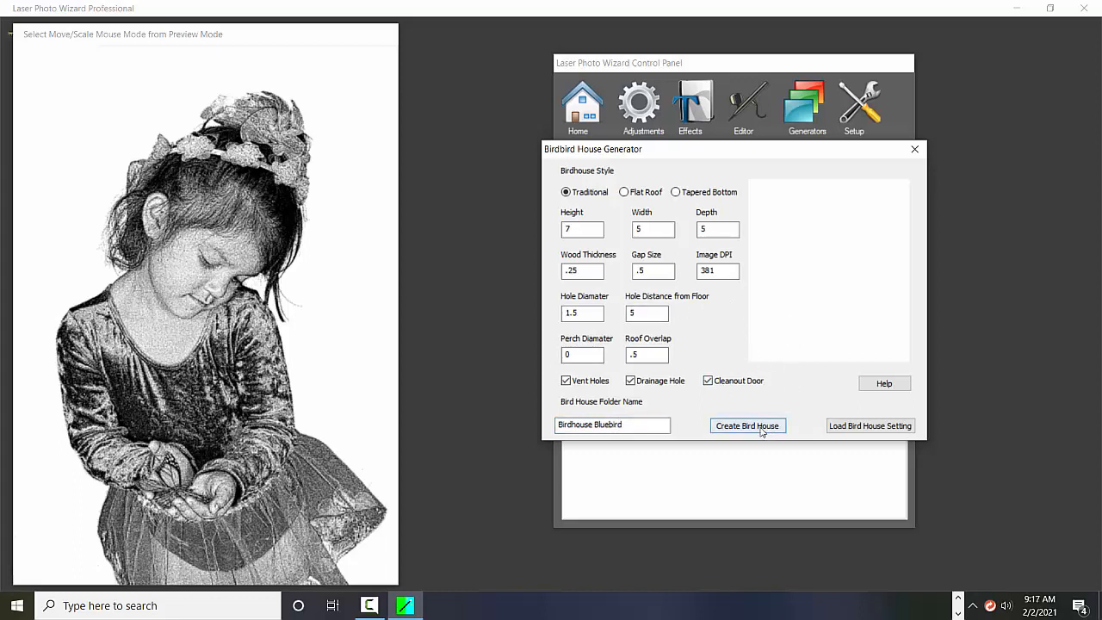
{"action": "left_click", "coordinate": [720, 384]}
{"action": "left_click", "coordinate": [728, 387]}
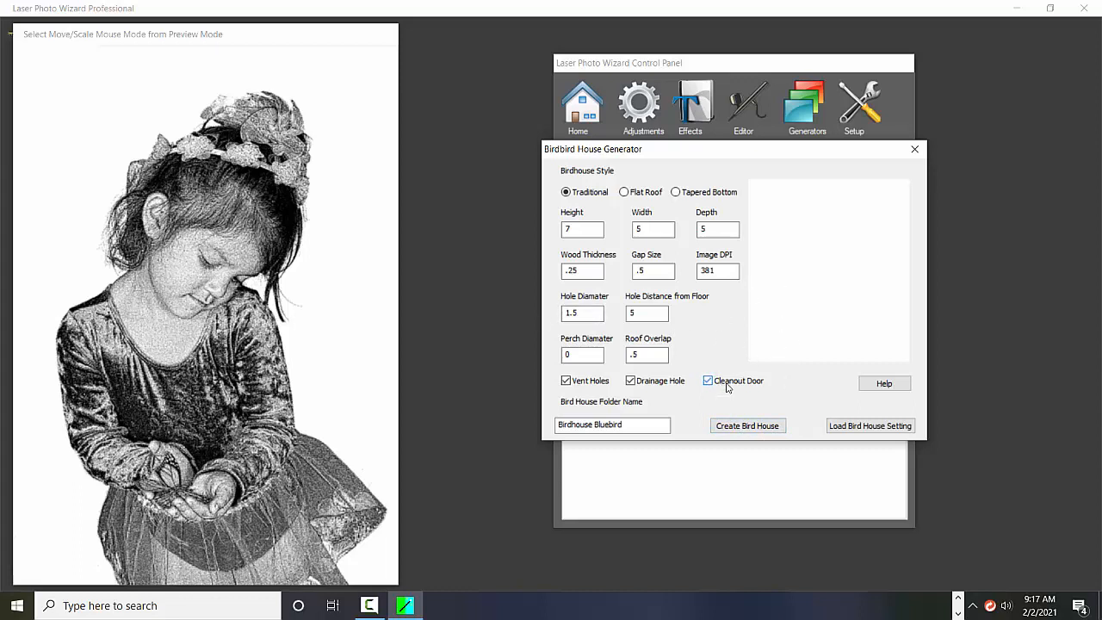
{"action": "left_click", "coordinate": [743, 427]}
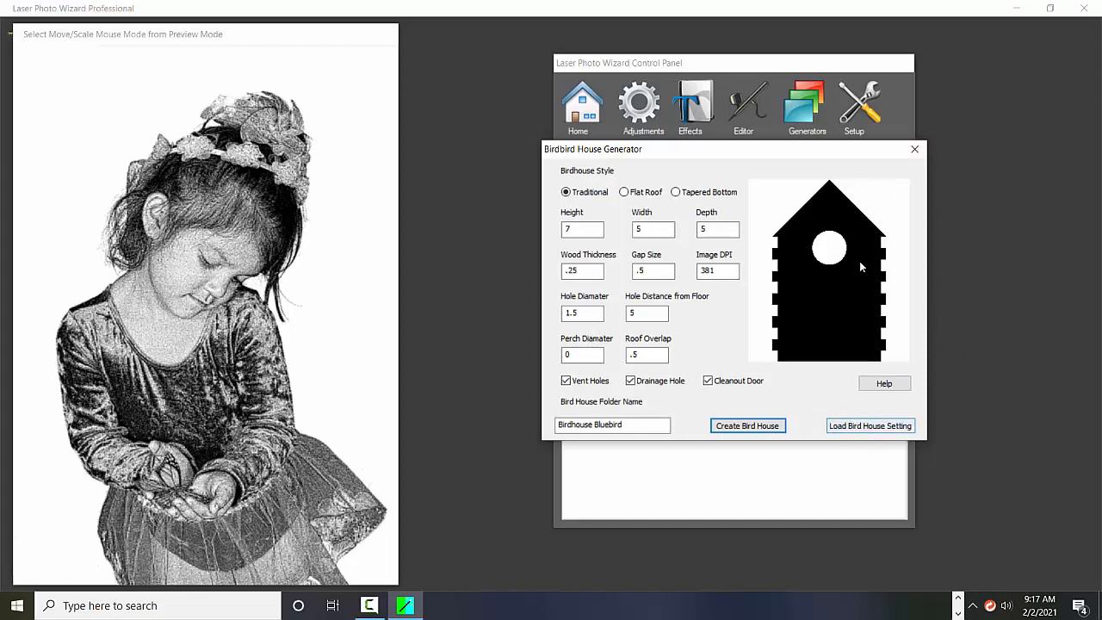
- Close the generator and load White.jpg from the LaserSamplePhotos folder as the foreground image
{"action": "left_click", "coordinate": [915, 151]}
{"action": "left_click", "coordinate": [792, 203]}
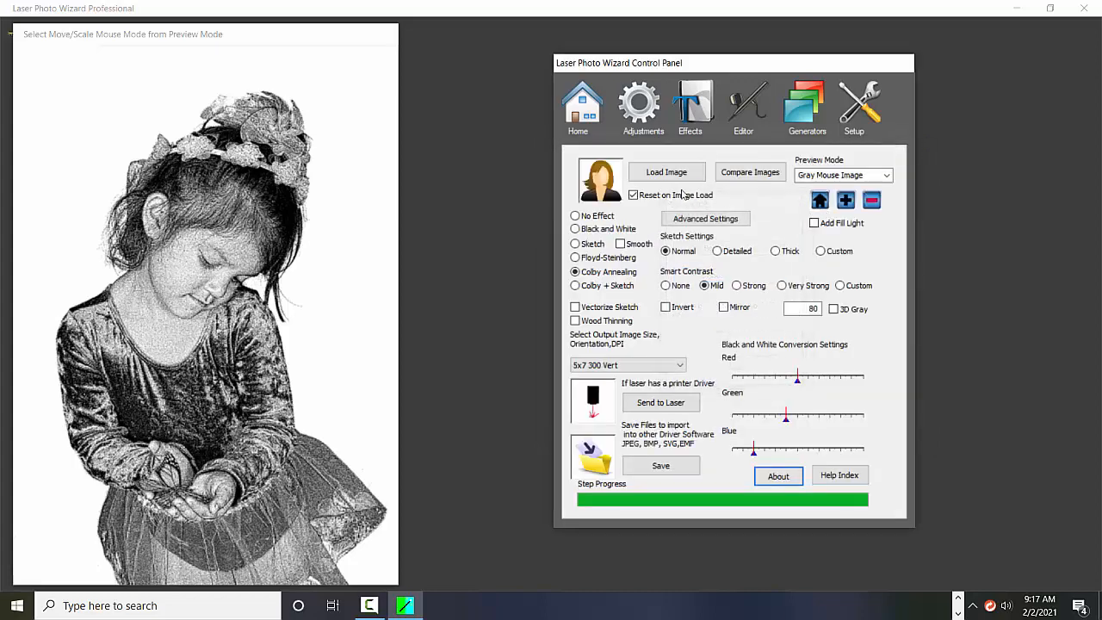
{"action": "left_click", "coordinate": [662, 174]}
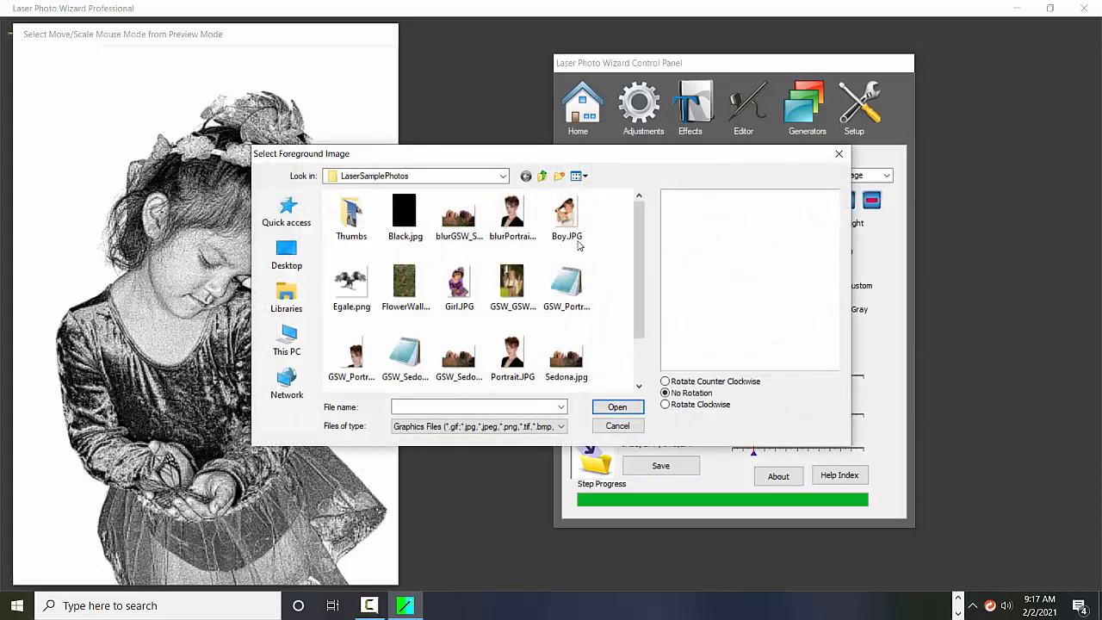
{"action": "left_click_drag", "start_coordinate": [640, 225], "coordinate": [641, 271]}
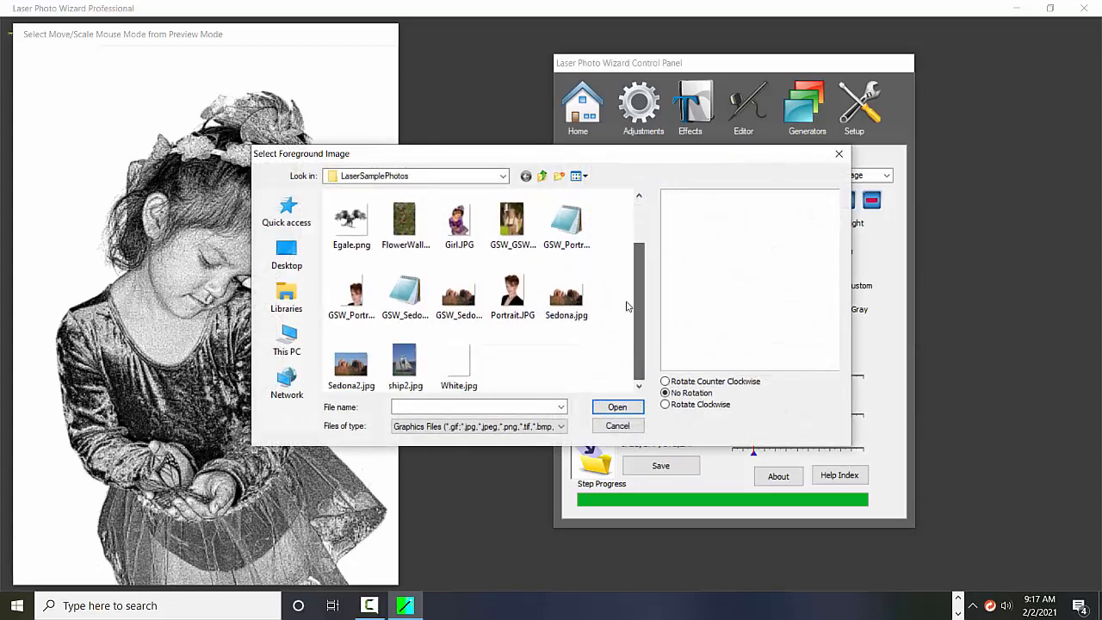
{"action": "left_click", "coordinate": [459, 365]}
{"action": "left_click", "coordinate": [635, 411]}
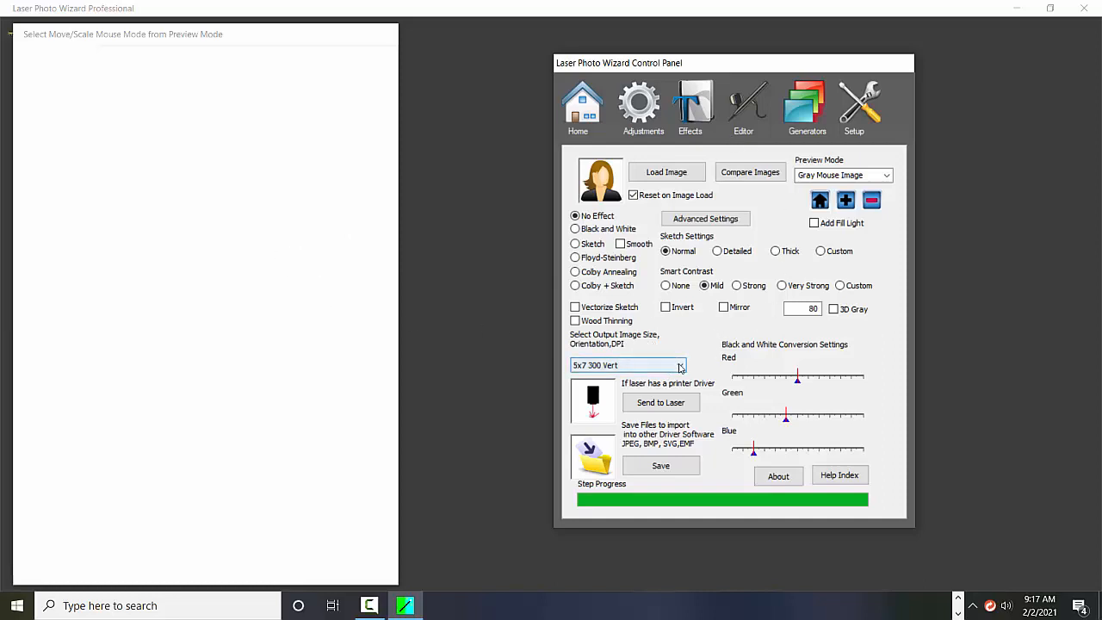
- Set the output image size to 13x24 381 Horz and reposition the control panel over the enlarged preview
{"action": "left_click", "coordinate": [680, 368]}
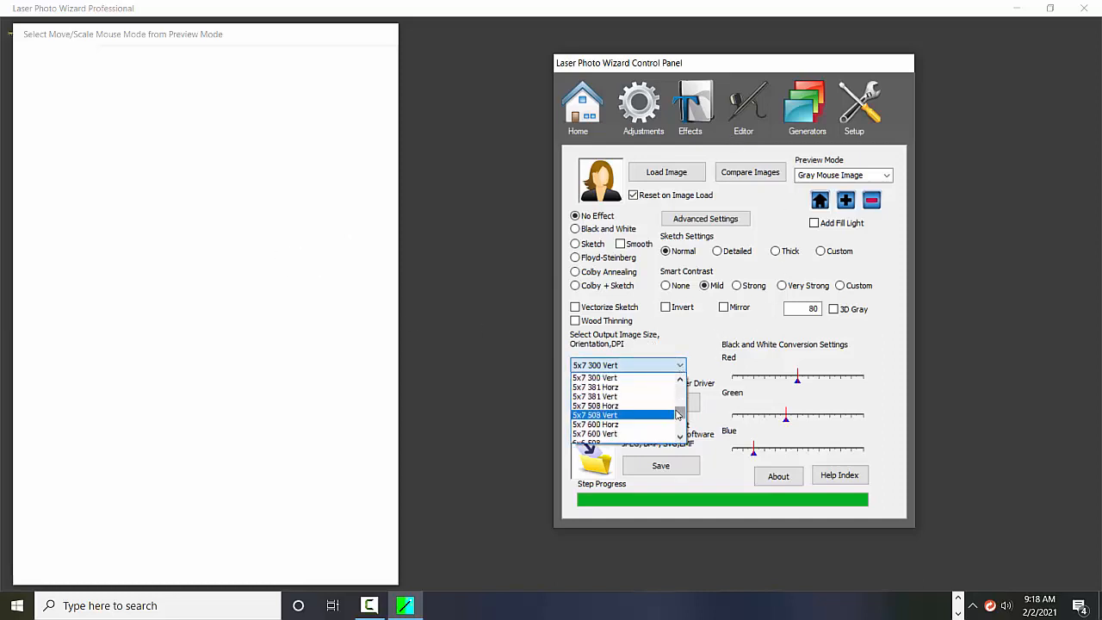
{"action": "left_click_drag", "start_coordinate": [678, 414], "coordinate": [680, 394]}
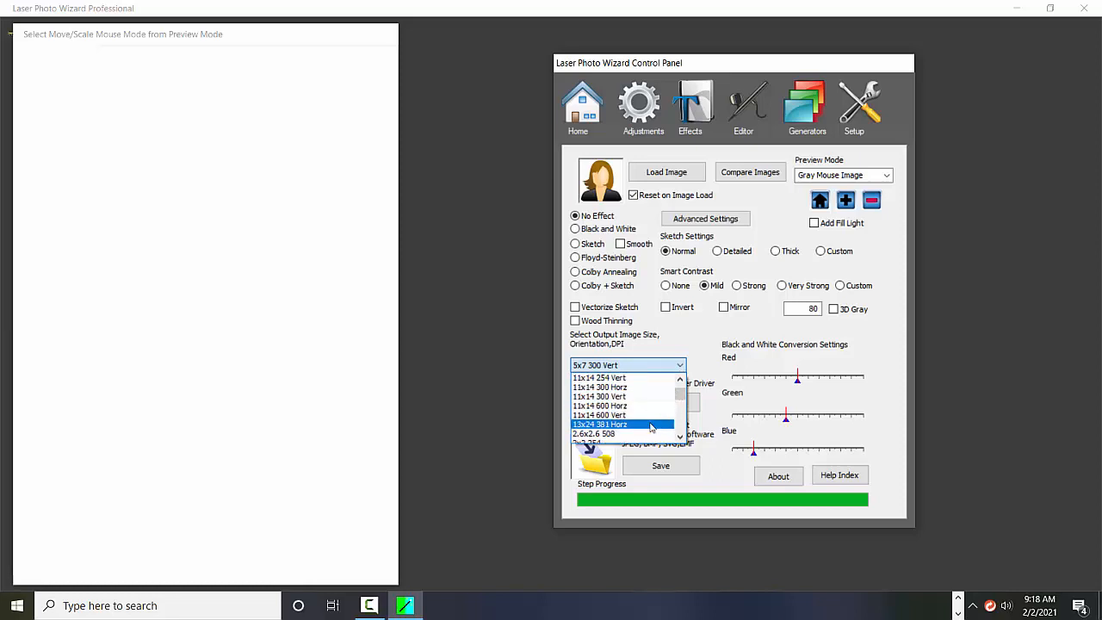
{"action": "left_click", "coordinate": [651, 425]}
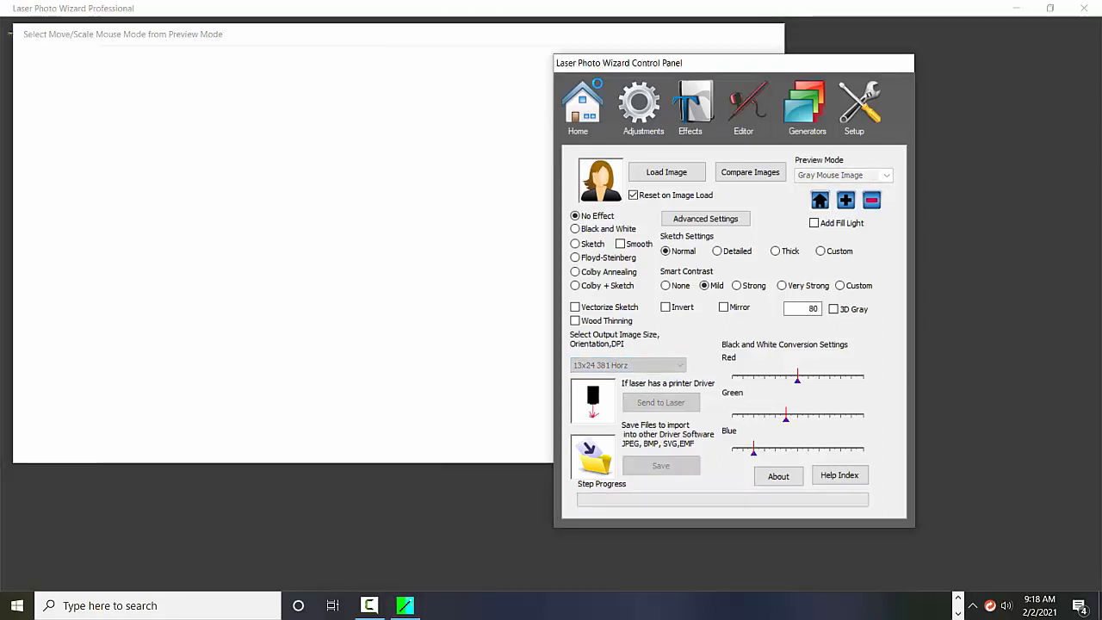
{"action": "left_click_drag", "start_coordinate": [630, 74], "coordinate": [738, 157]}
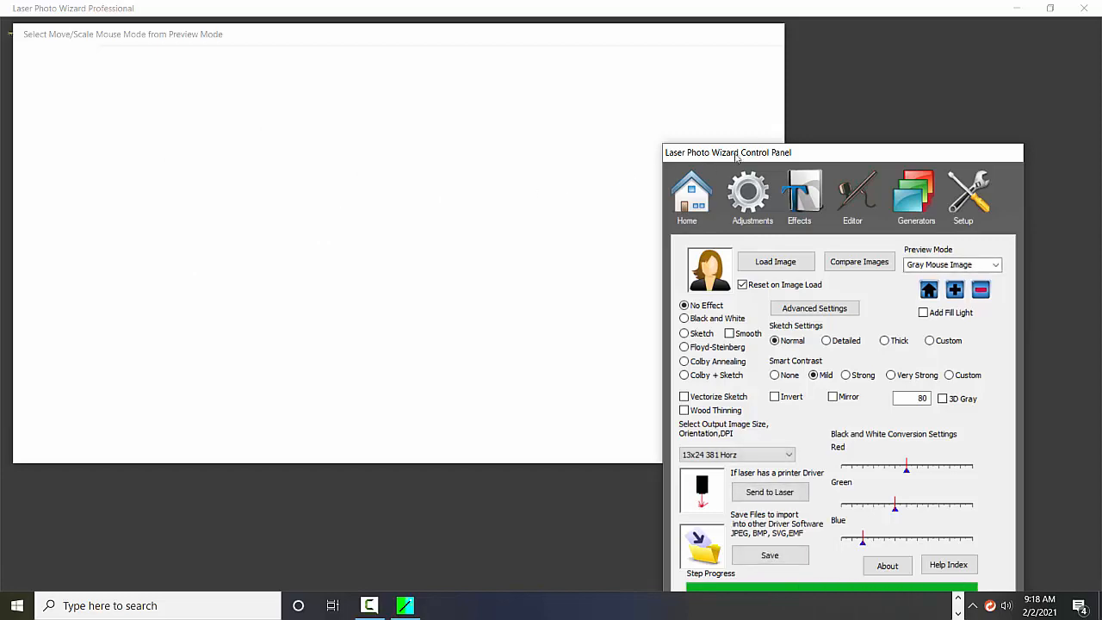
{"action": "left_click_drag", "start_coordinate": [760, 156], "coordinate": [643, 130]}
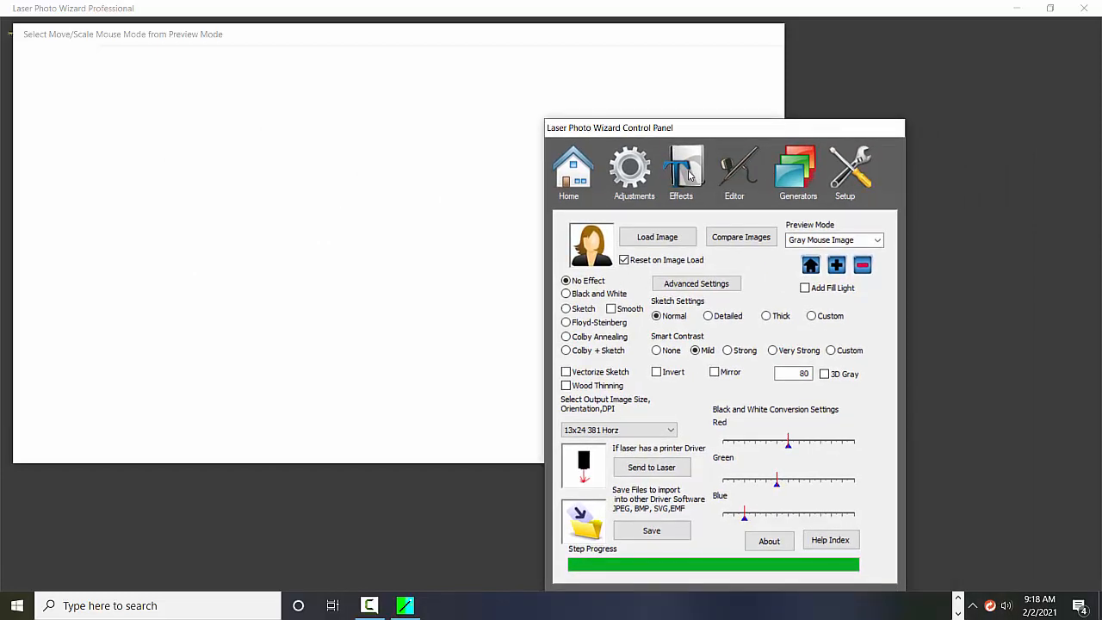
- Start adding an image effect and browse to the Birdhouse Bluebird folder under Documents, Green Screen Wizard, BirdHouseOutput
{"action": "left_click", "coordinate": [688, 175]}
{"action": "left_click", "coordinate": [697, 220]}
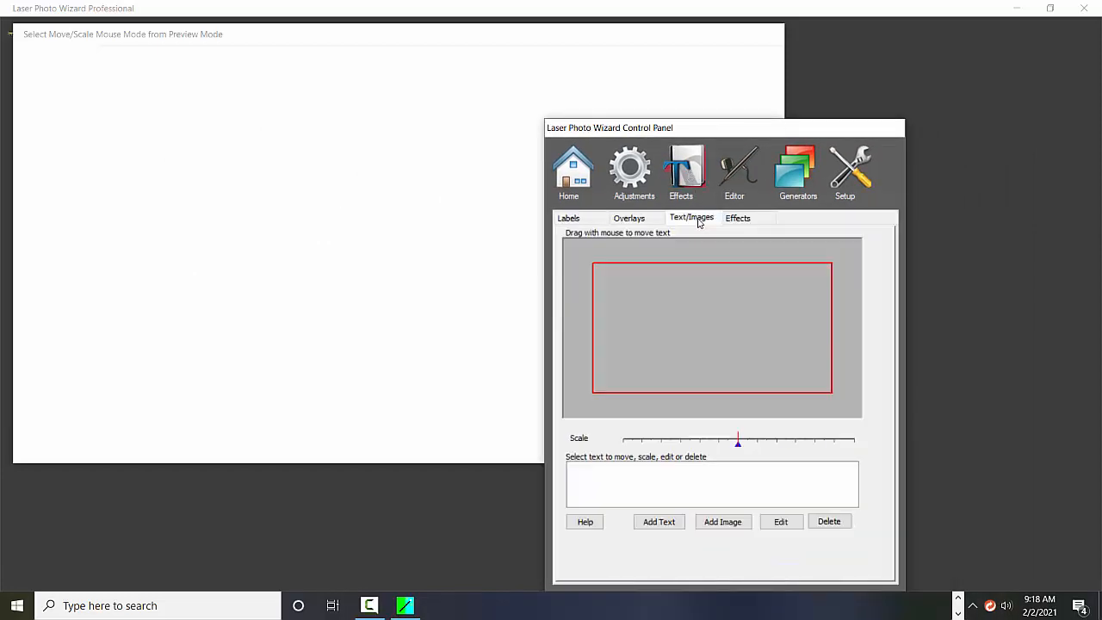
{"action": "left_click", "coordinate": [740, 523]}
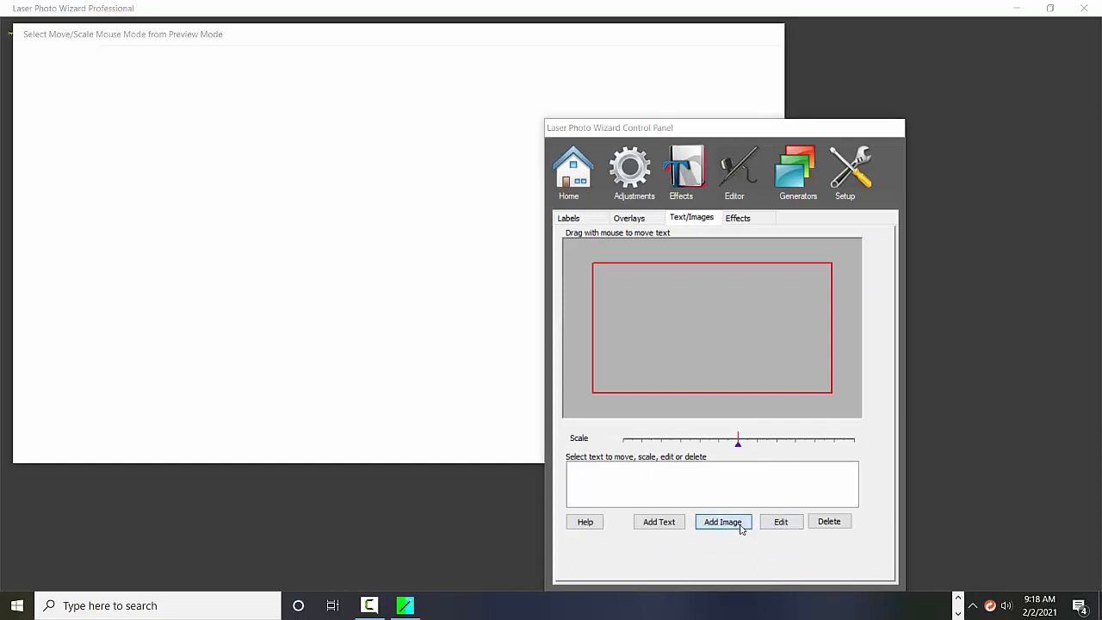
{"action": "left_click", "coordinate": [560, 458]}
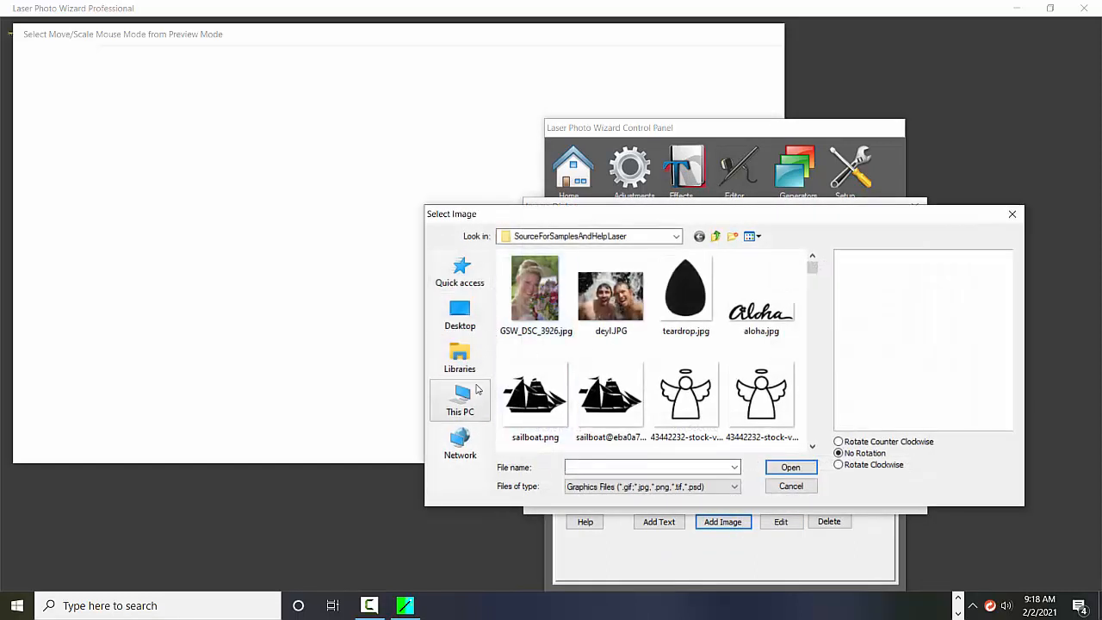
{"action": "left_click", "coordinate": [676, 236]}
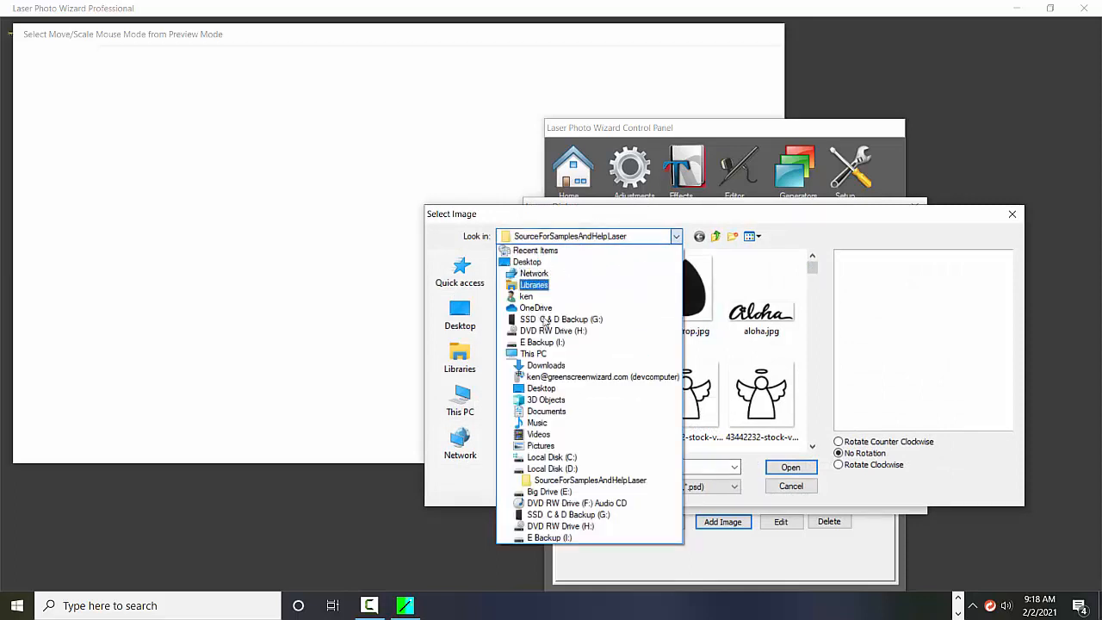
{"action": "left_click", "coordinate": [568, 412]}
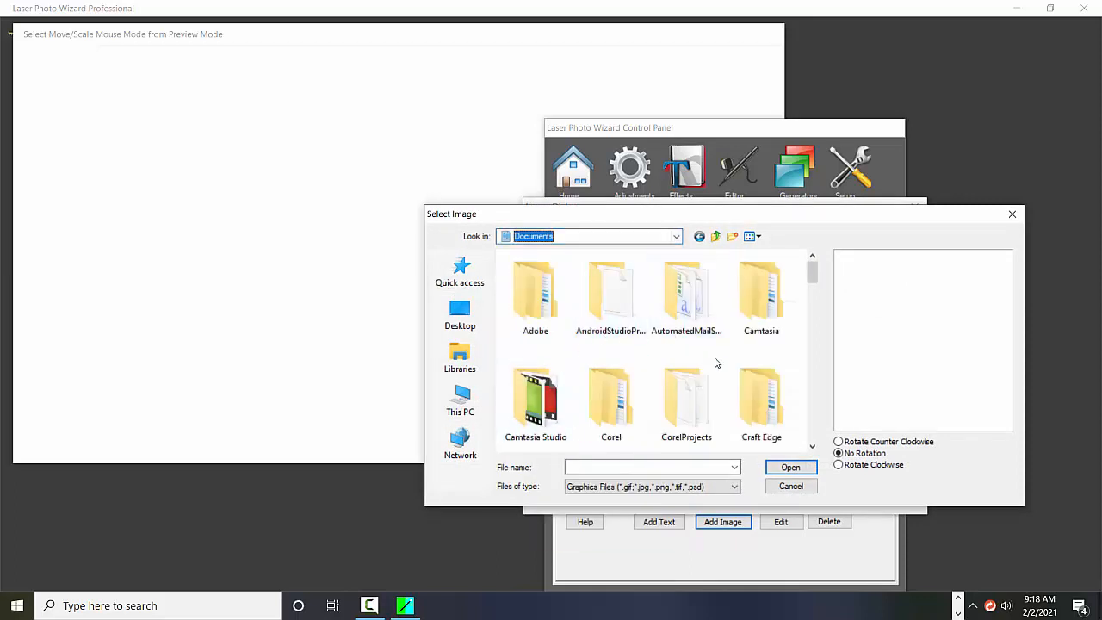
{"action": "scroll", "coordinate": [716, 366], "scroll_direction": "down", "scroll_amount": 3}
{"action": "double_click", "coordinate": [611, 314]}
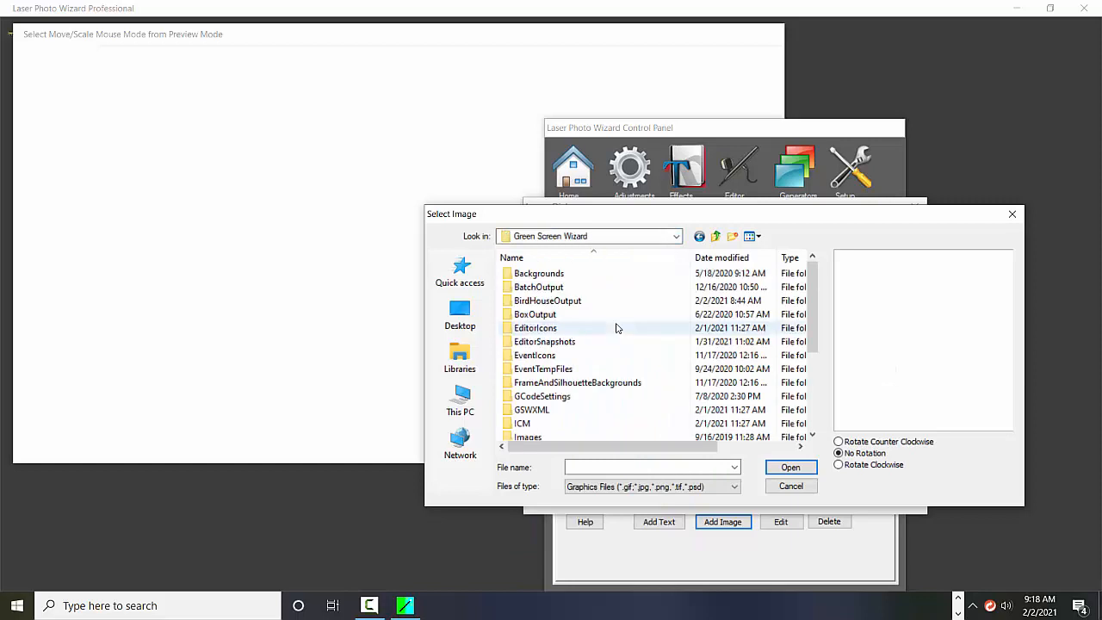
{"action": "double_click", "coordinate": [570, 301]}
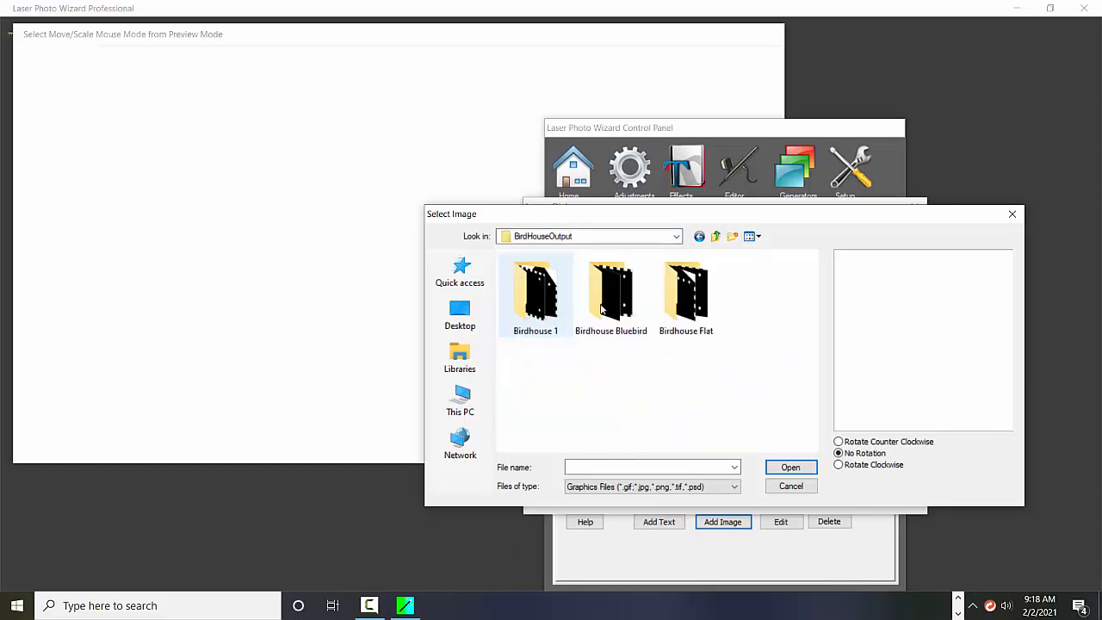
{"action": "double_click", "coordinate": [607, 297]}
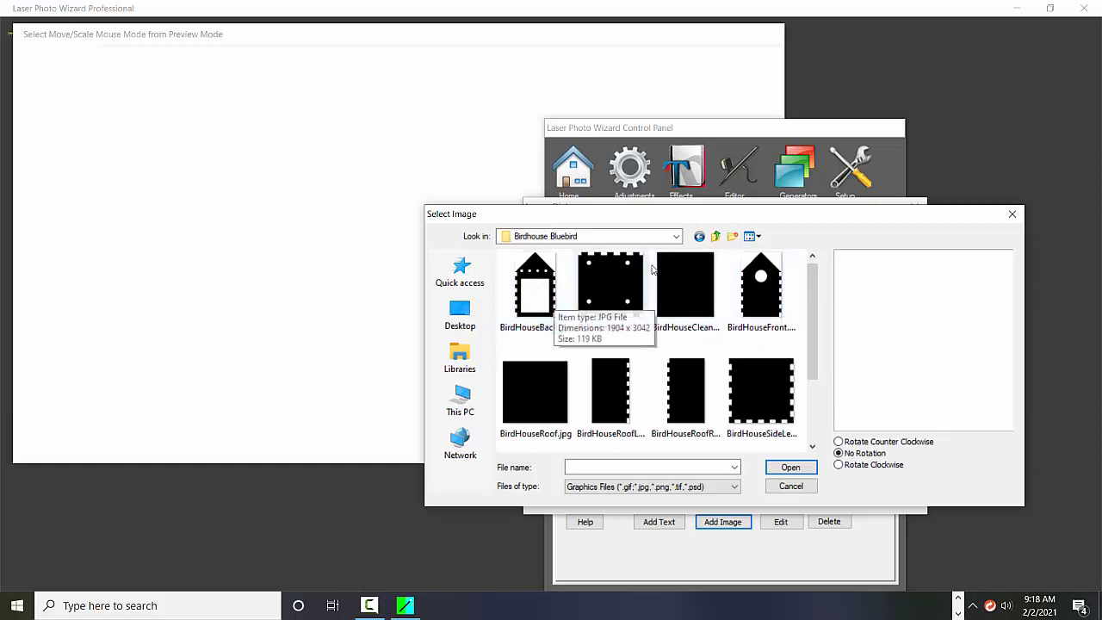
- Load BirdHouseBack.jpg and add it to the layout with Image output mode, applied after the effect
{"action": "left_click", "coordinate": [547, 294]}
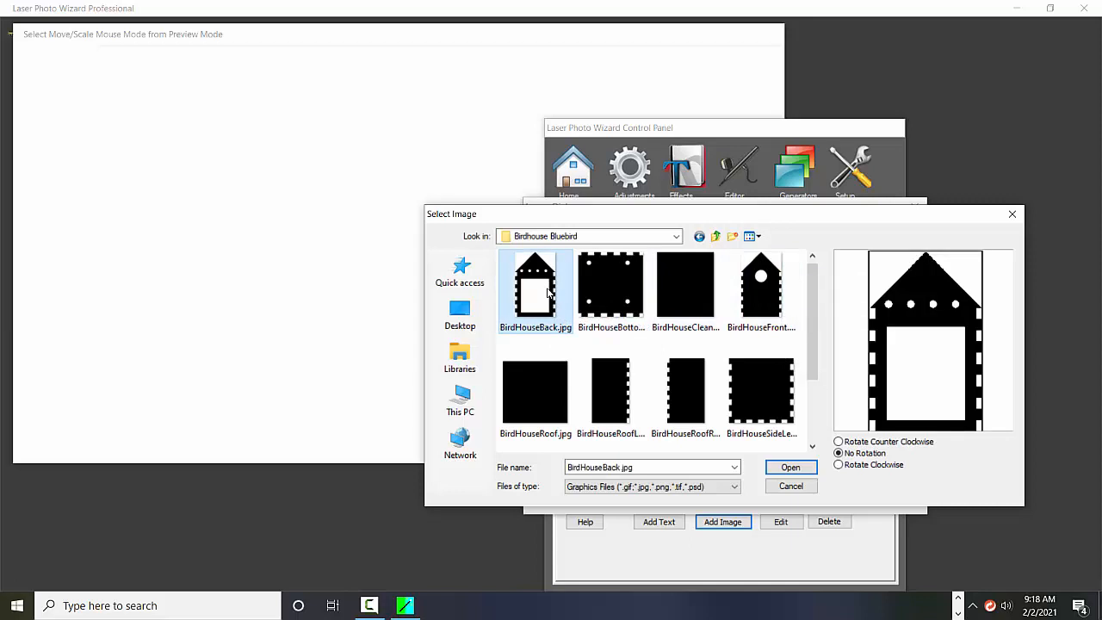
{"action": "left_click", "coordinate": [788, 468]}
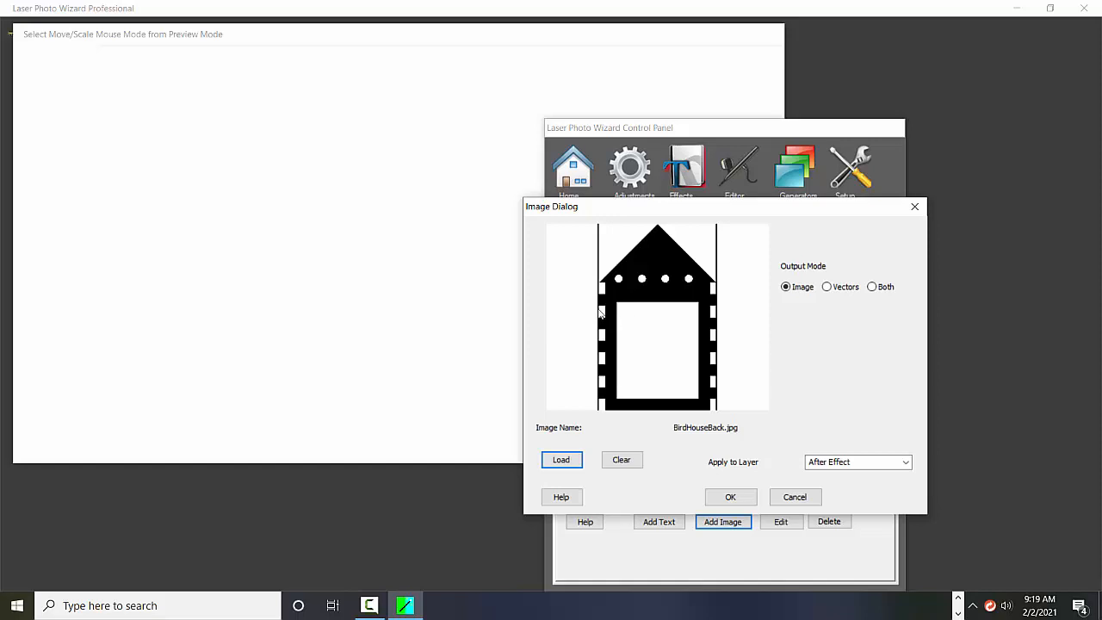
{"action": "left_click", "coordinate": [742, 503]}
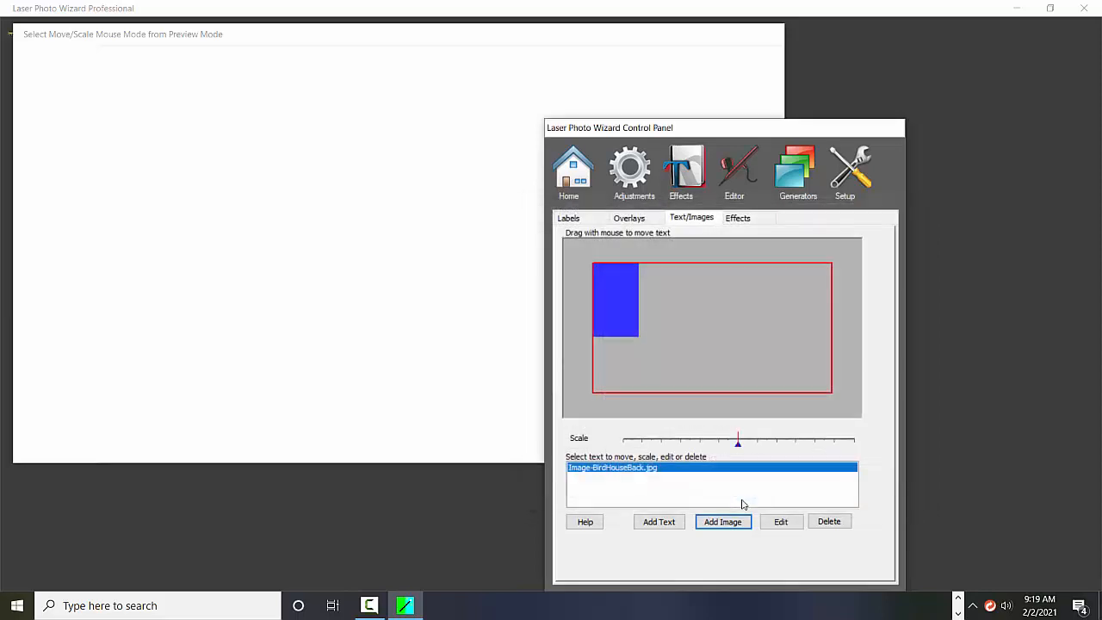
- Add BirdHouseBottom.jpg from the Birdhouse Bluebird folder to the layout with Image output mode, applied after the effect
{"action": "left_click", "coordinate": [722, 521]}
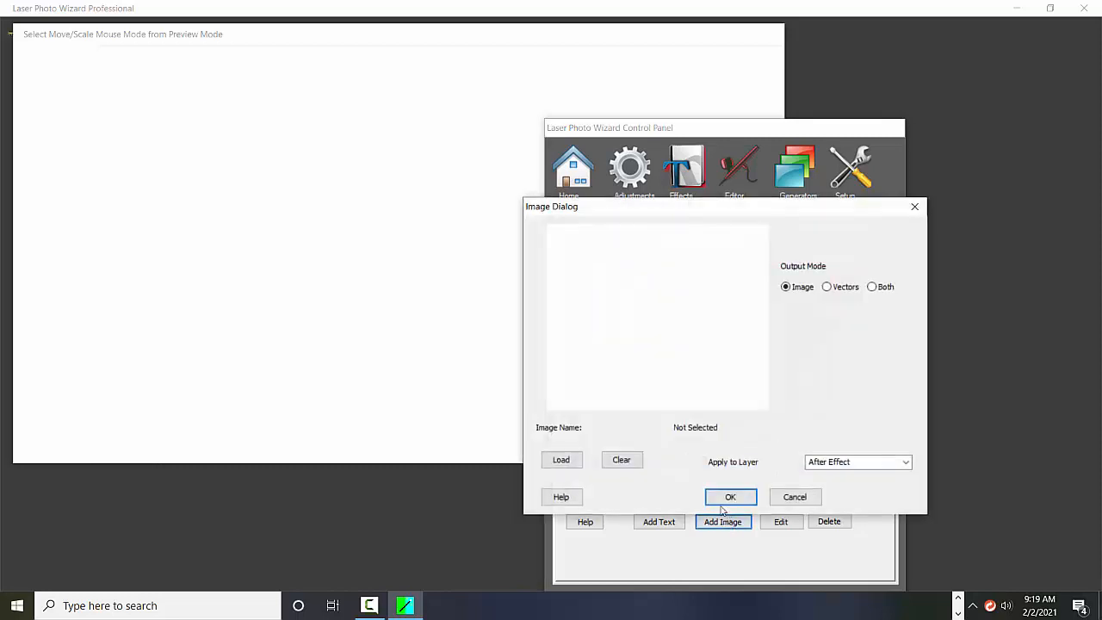
{"action": "left_click", "coordinate": [561, 460]}
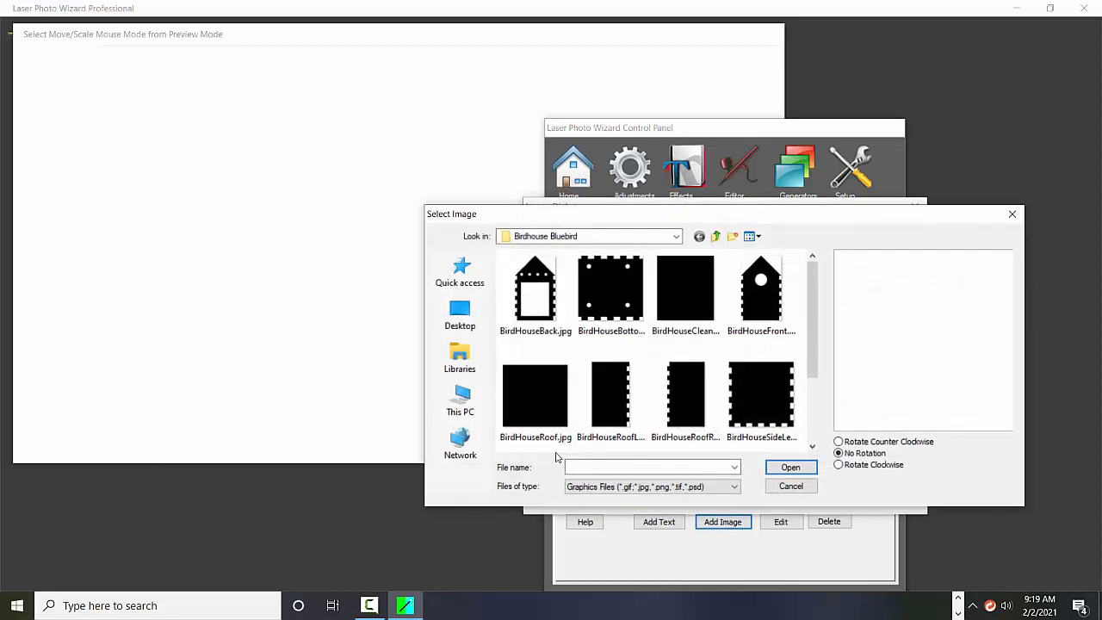
{"action": "left_click", "coordinate": [624, 302]}
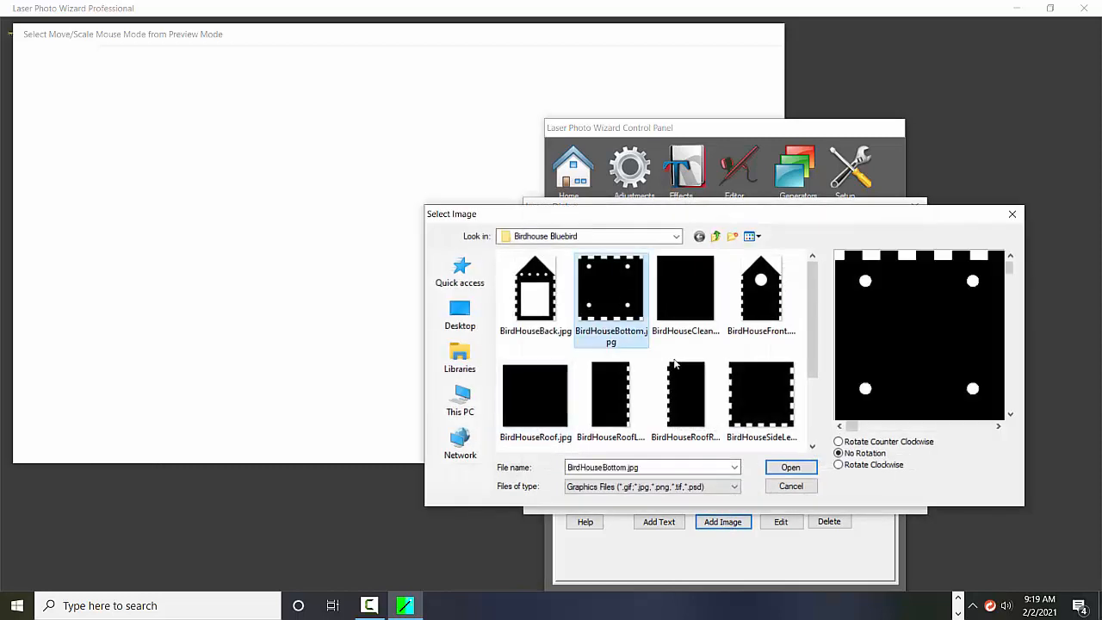
{"action": "left_click", "coordinate": [791, 467]}
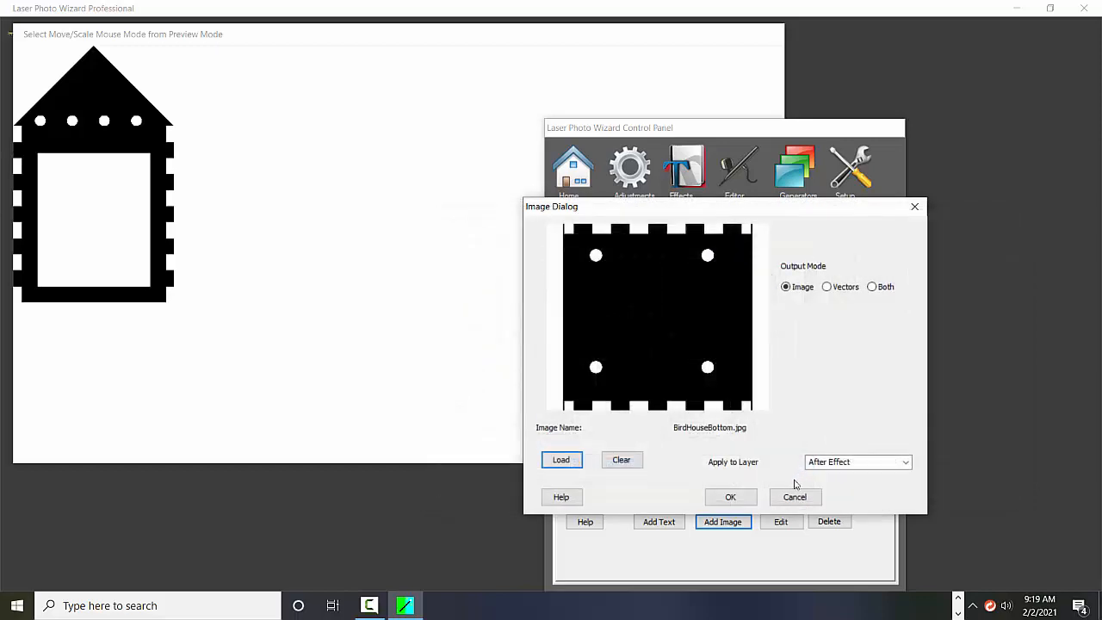
{"action": "left_click", "coordinate": [730, 497]}
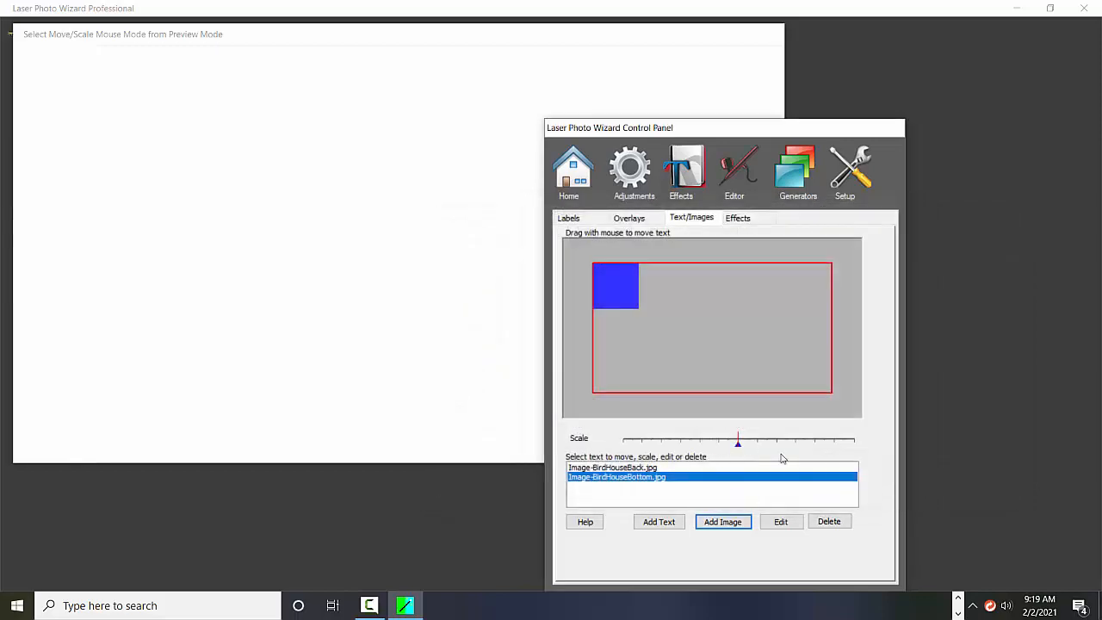
- Add BirdHouseCleanoutDoor.jpg to the layout with Image output mode, applied after the effect
{"action": "left_click", "coordinate": [727, 522]}
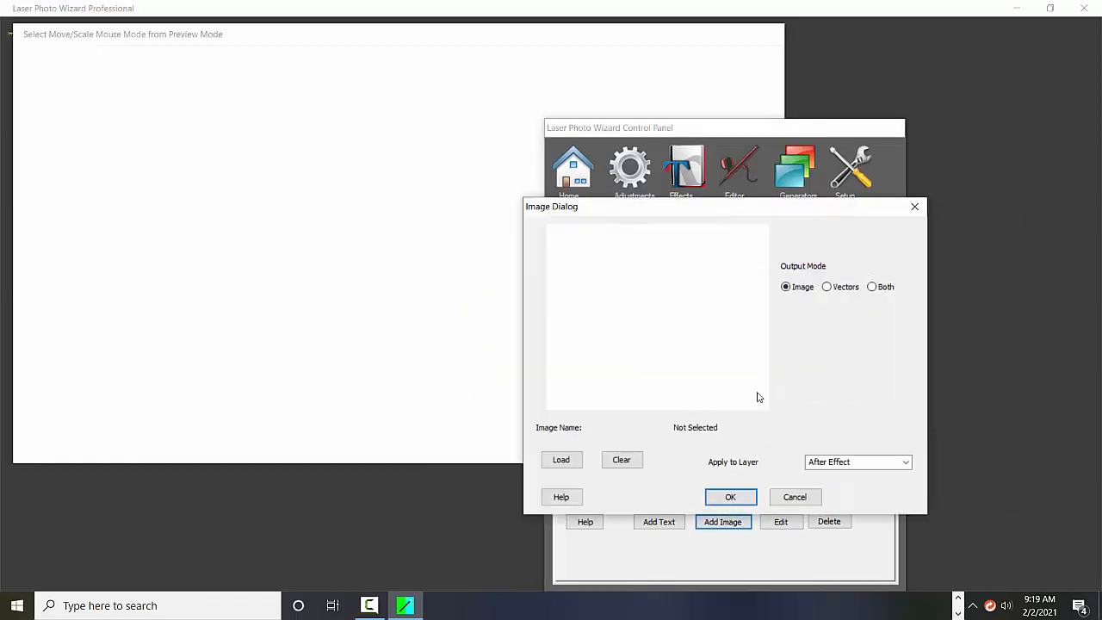
{"action": "left_click", "coordinate": [561, 459]}
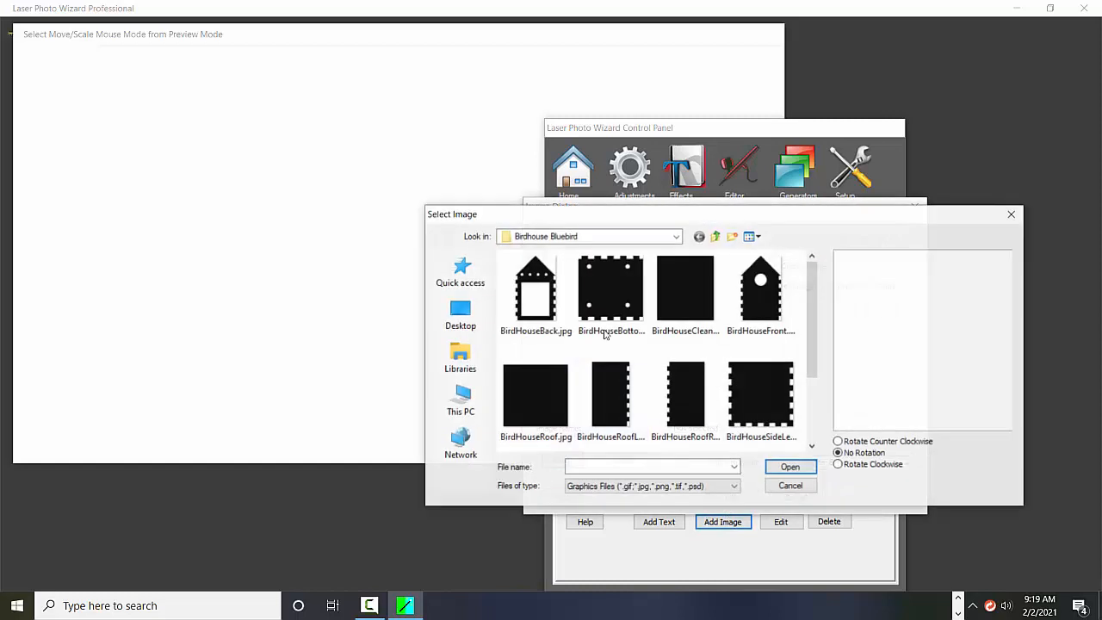
{"action": "left_click", "coordinate": [682, 287]}
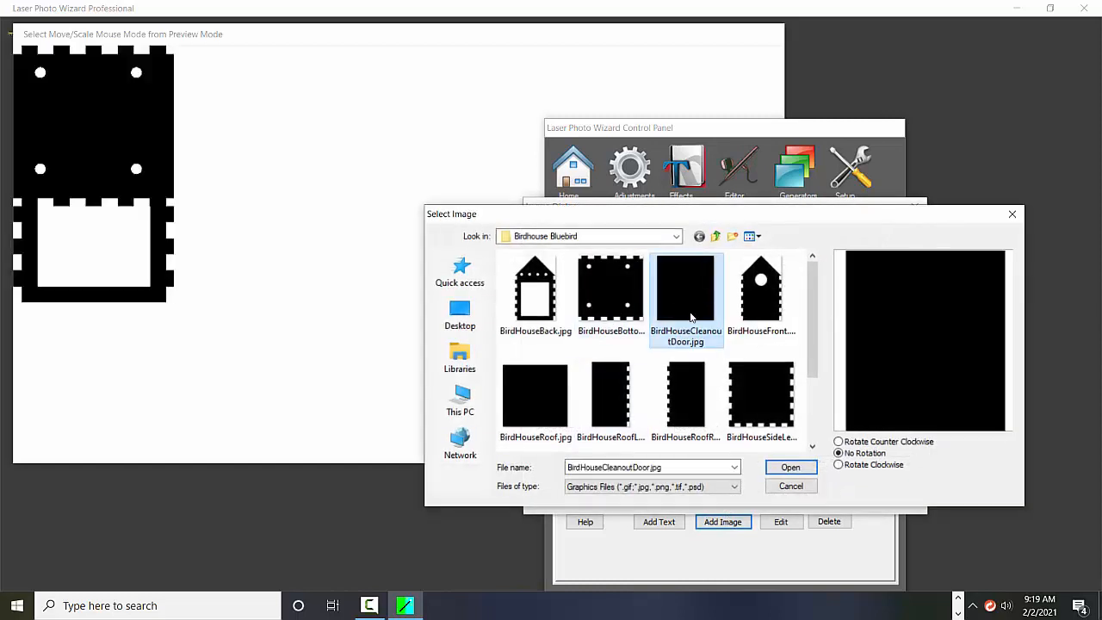
{"action": "left_click", "coordinate": [796, 468]}
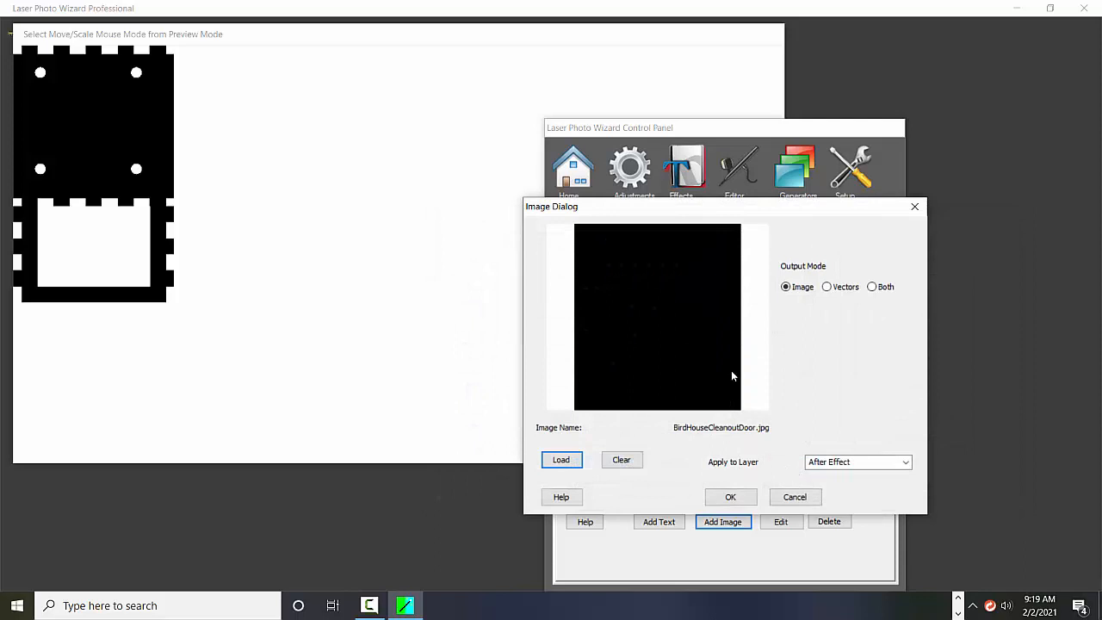
{"action": "left_click", "coordinate": [731, 496]}
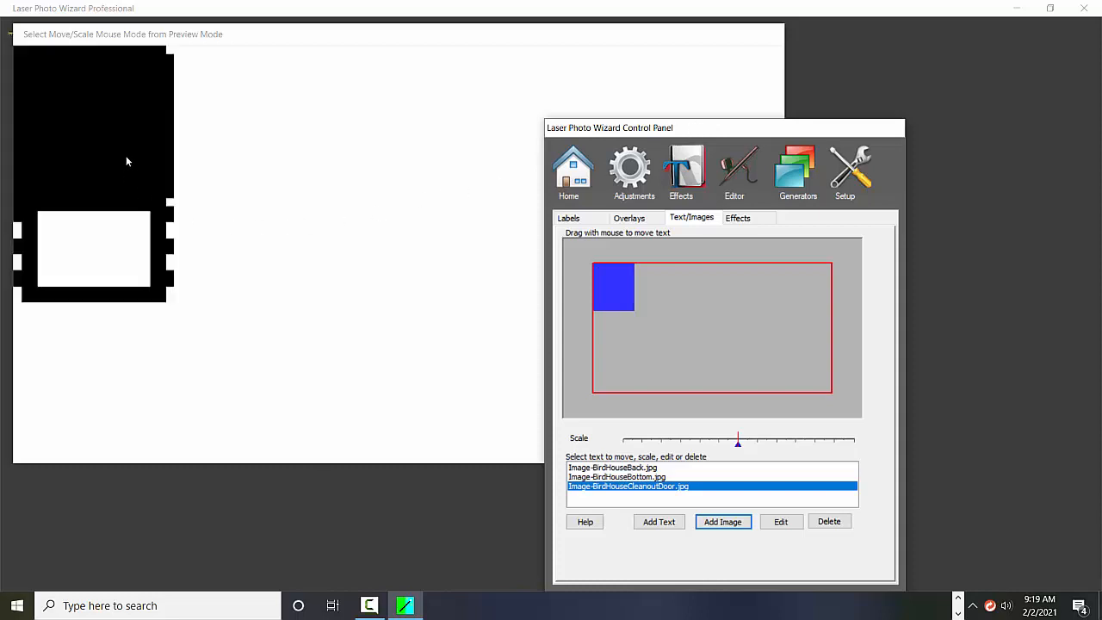
- Spread the three stacked parts across the sheet so the cleanout door, bottom panel and back panel no longer overlap
{"action": "left_click_drag", "start_coordinate": [126, 161], "coordinate": [435, 160]}
{"action": "left_click", "coordinate": [160, 156]}
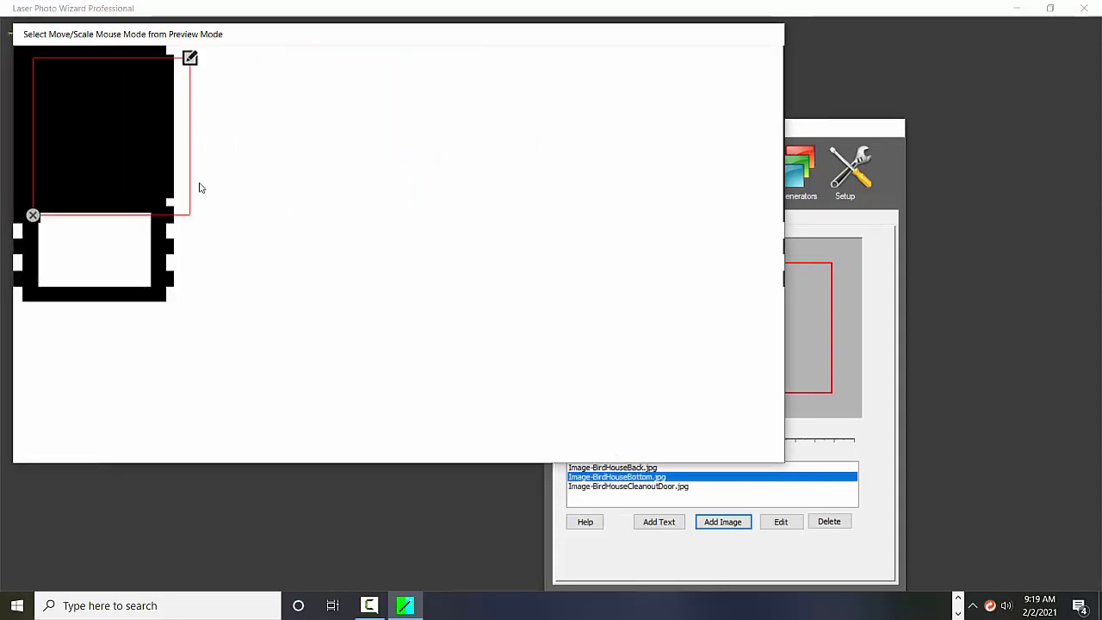
{"action": "left_click_drag", "start_coordinate": [199, 188], "coordinate": [373, 346]}
{"action": "left_click", "coordinate": [126, 181]}
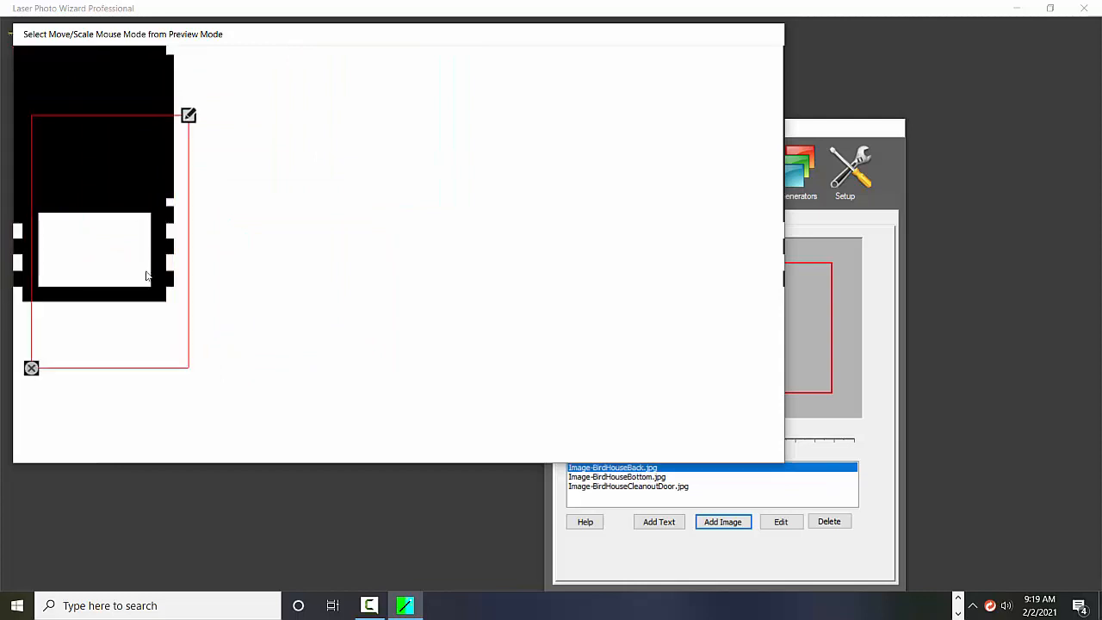
{"action": "left_click_drag", "start_coordinate": [147, 276], "coordinate": [629, 201]}
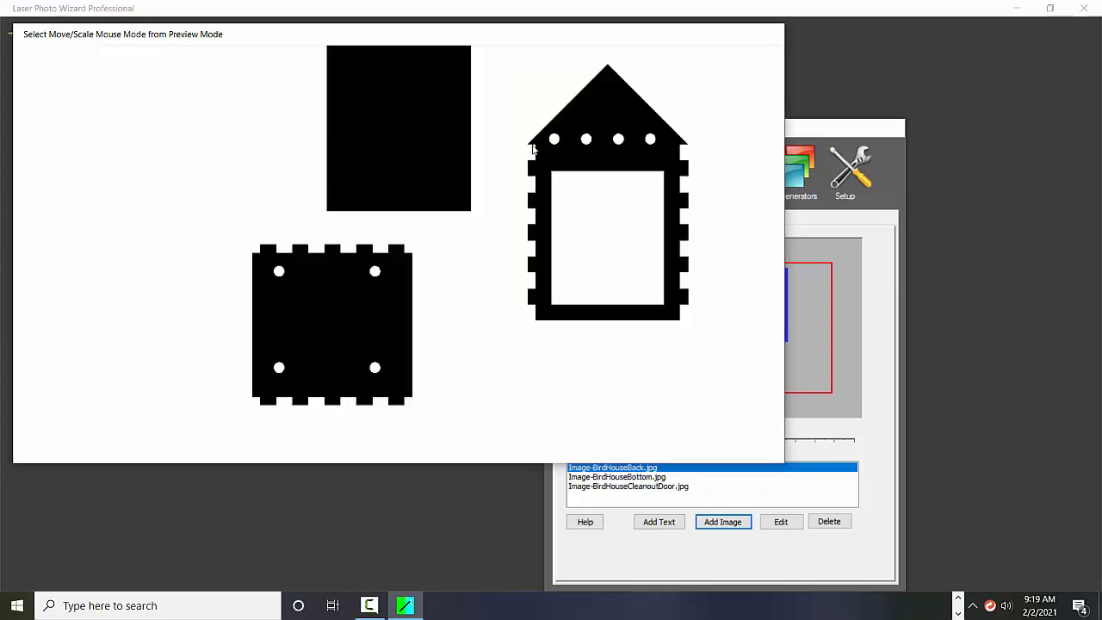
- Pack the back panel into the sheet's upper-left corner, with the cleanout door beside it and the bottom panel beneath the door
{"action": "left_click_drag", "start_coordinate": [409, 159], "coordinate": [101, 132]}
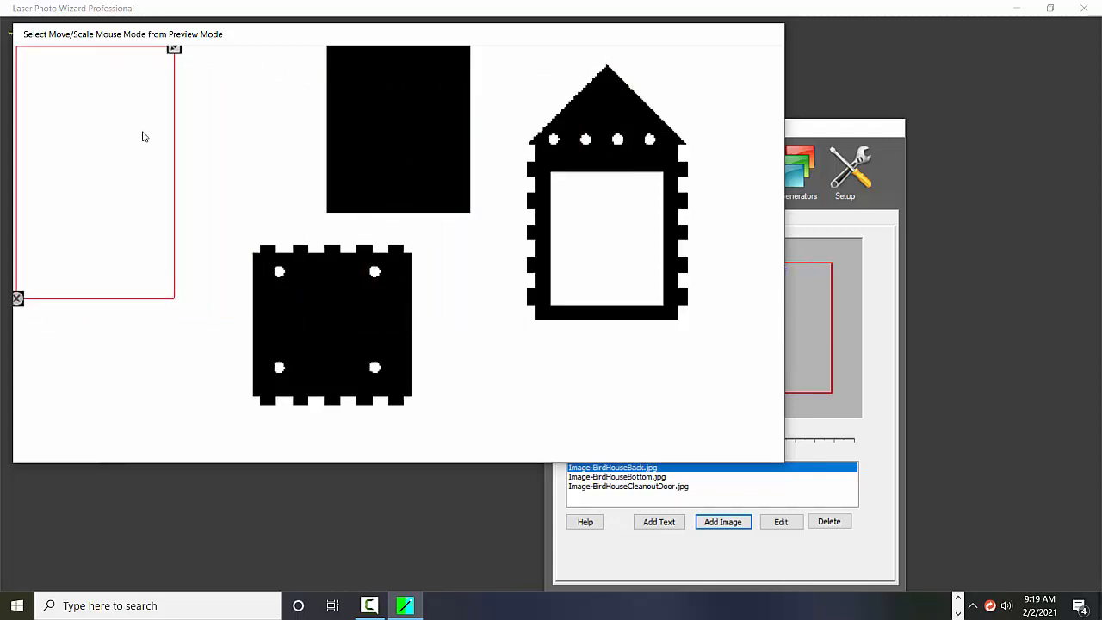
{"action": "left_click_drag", "start_coordinate": [338, 130], "coordinate": [181, 132]}
{"action": "left_click_drag", "start_coordinate": [338, 315], "coordinate": [256, 284]}
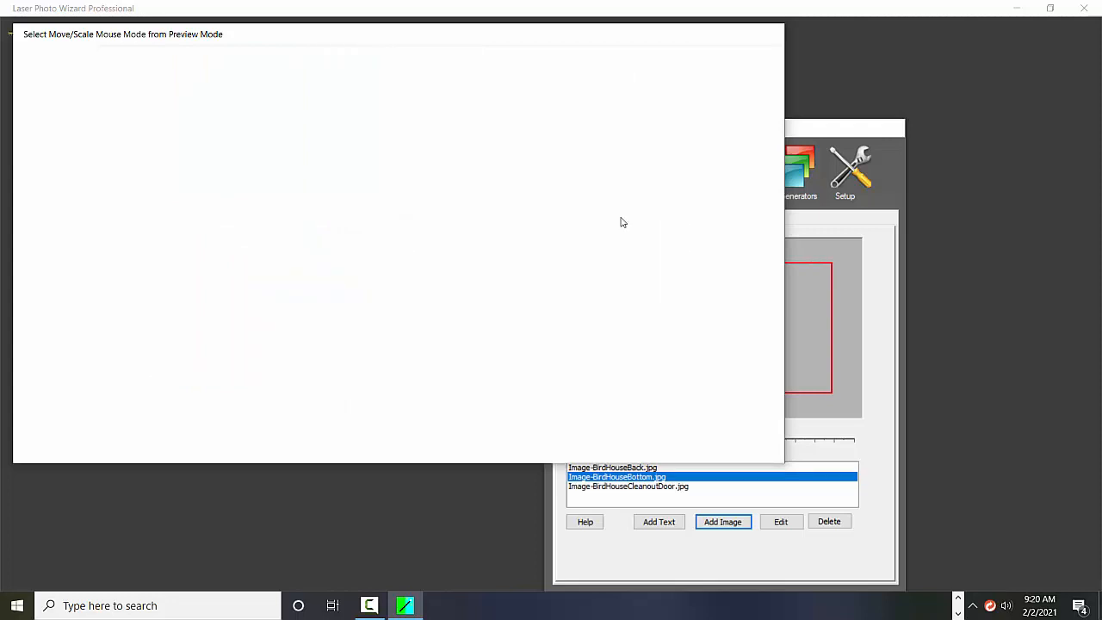
{"action": "left_click", "coordinate": [253, 153]}
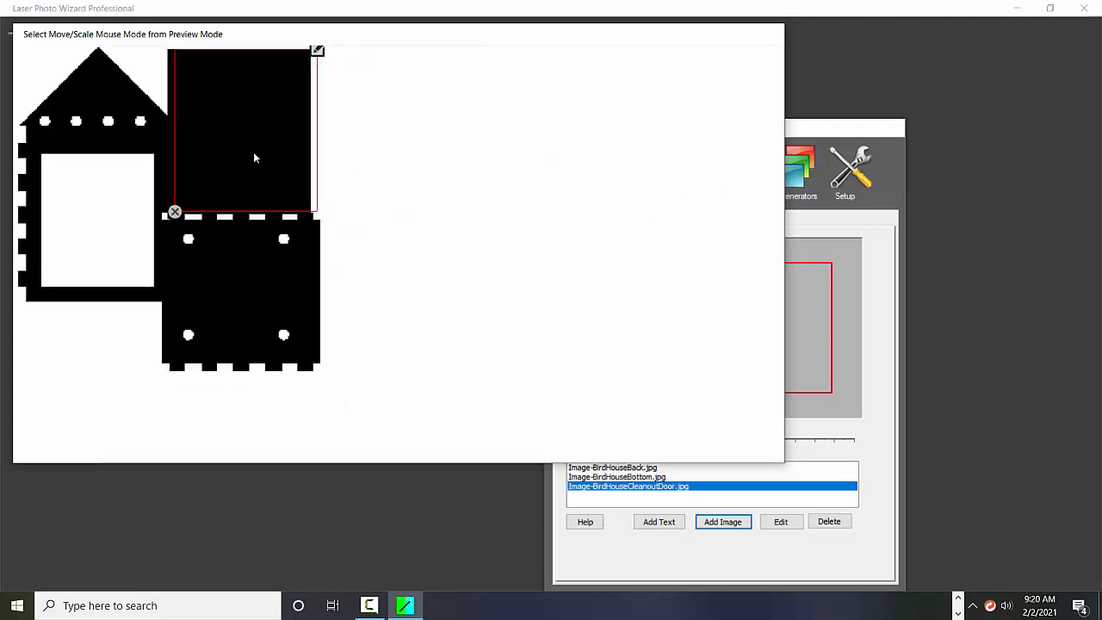
{"action": "left_click_drag", "start_coordinate": [263, 269], "coordinate": [284, 277]}
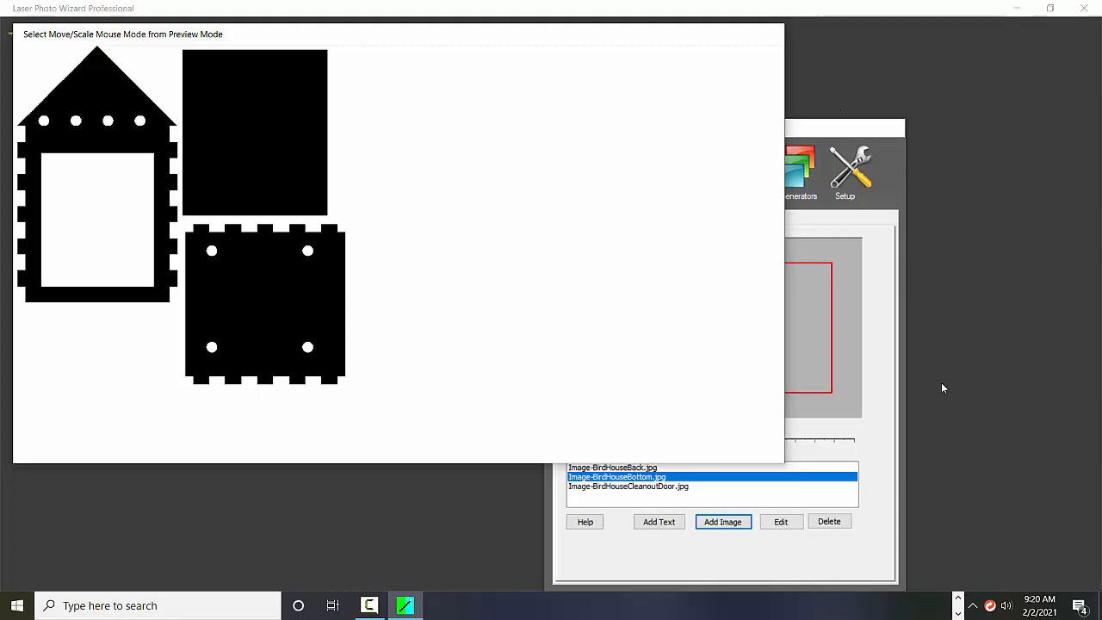
- Add BirdHouseFront.jpg to the layout with Image output mode, applied after the effect
{"action": "left_click", "coordinate": [733, 523]}
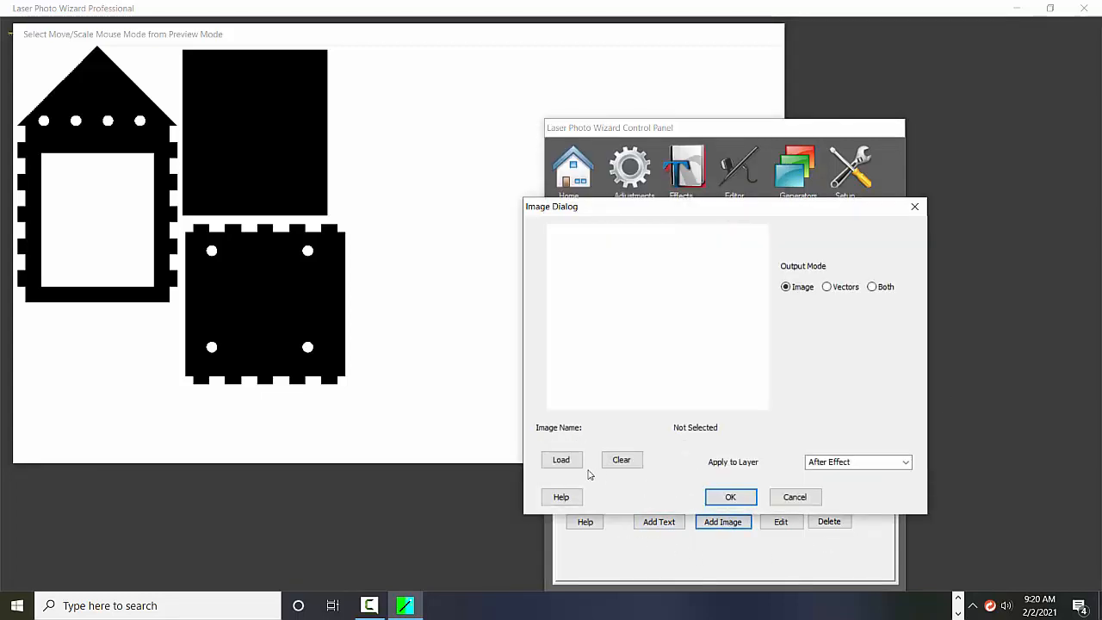
{"action": "left_click", "coordinate": [562, 461]}
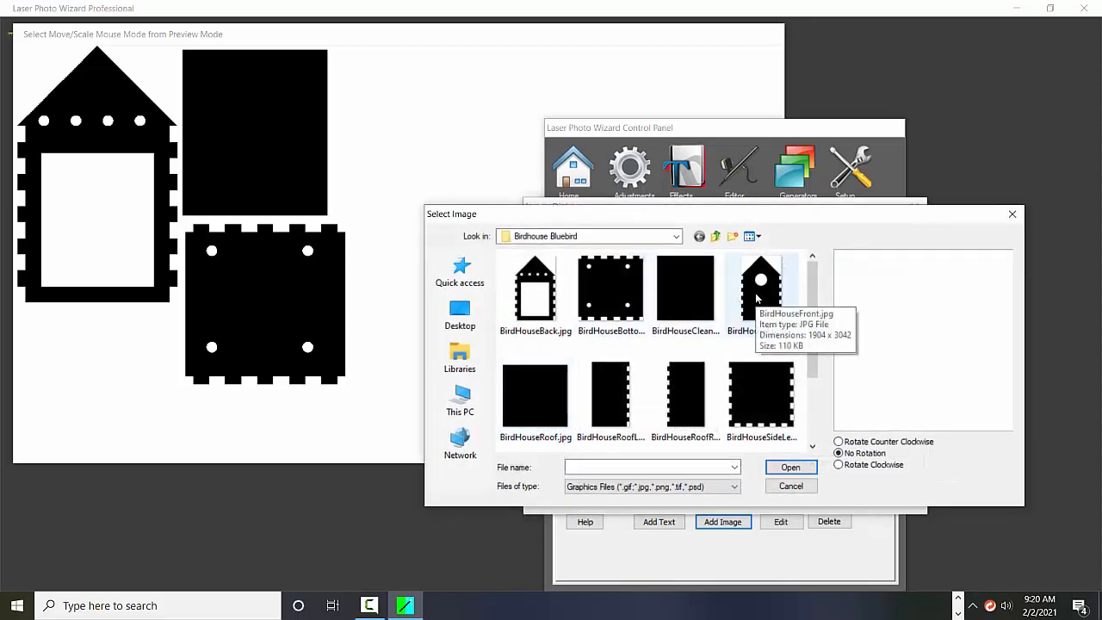
{"action": "left_click", "coordinate": [757, 298]}
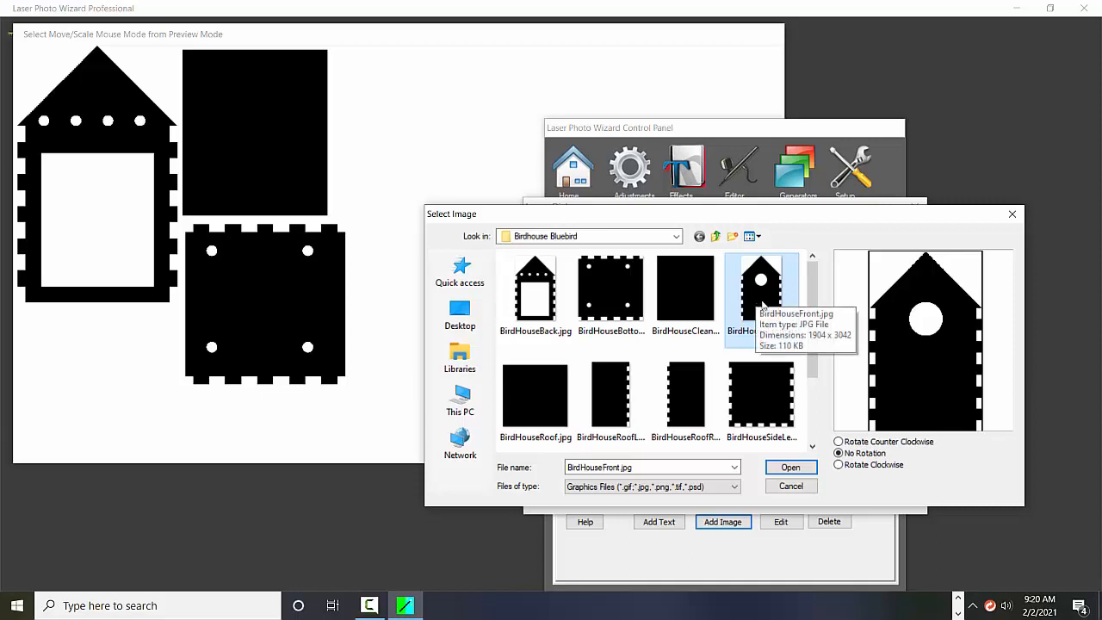
{"action": "left_click", "coordinate": [790, 468]}
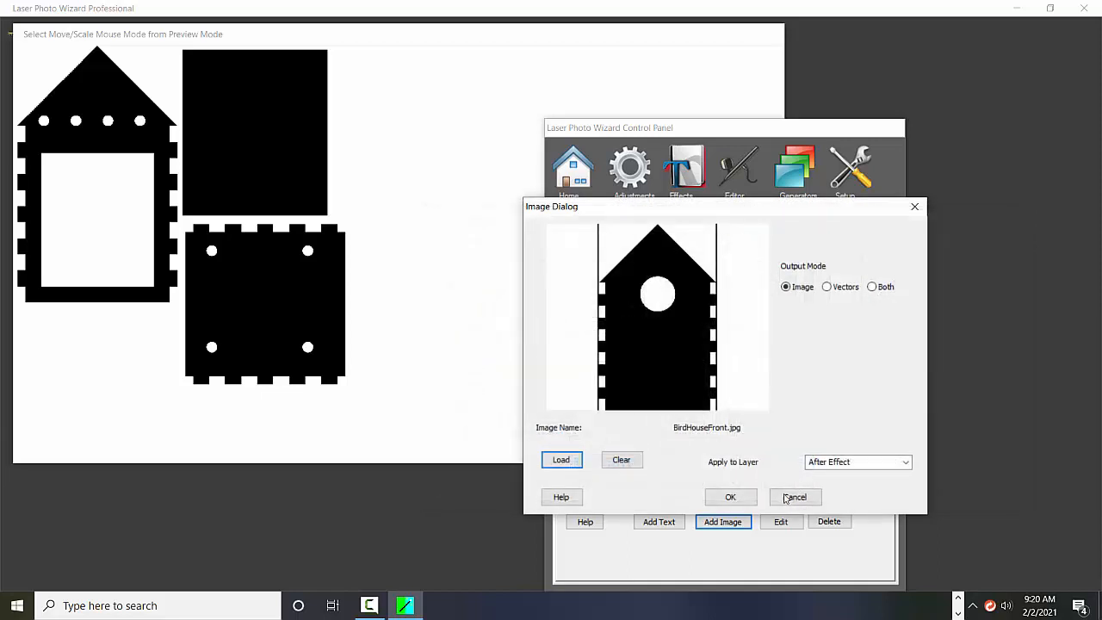
{"action": "left_click", "coordinate": [730, 498]}
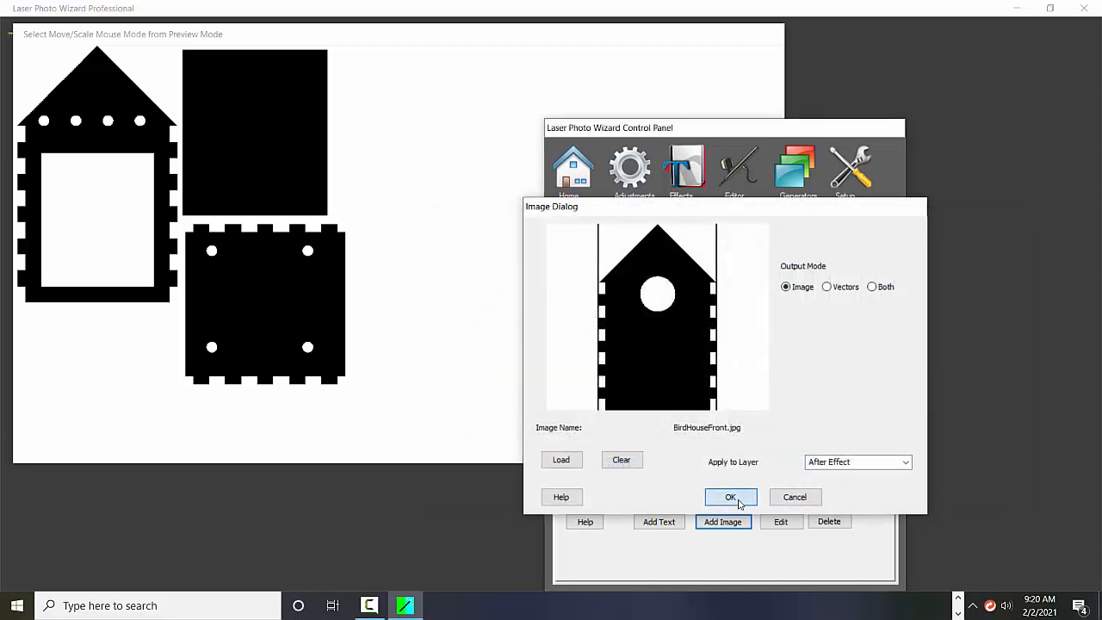
- Add BirdHouseRoof.jpg to the layout with Image output mode, applied after the effect
{"action": "left_click", "coordinate": [737, 526]}
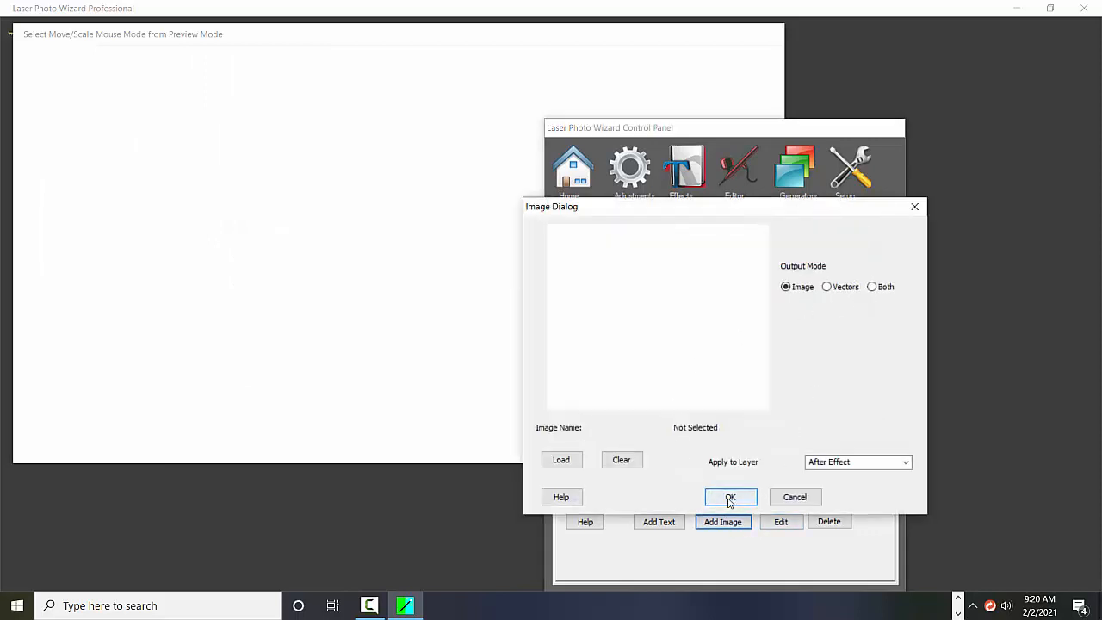
{"action": "left_click", "coordinate": [561, 460]}
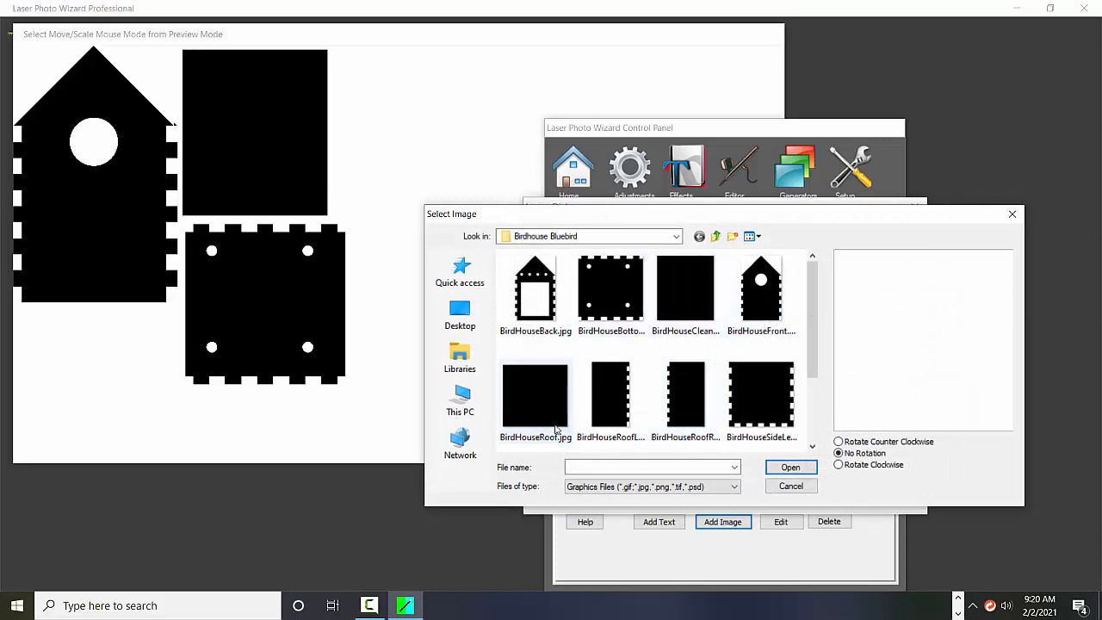
{"action": "left_click", "coordinate": [534, 396]}
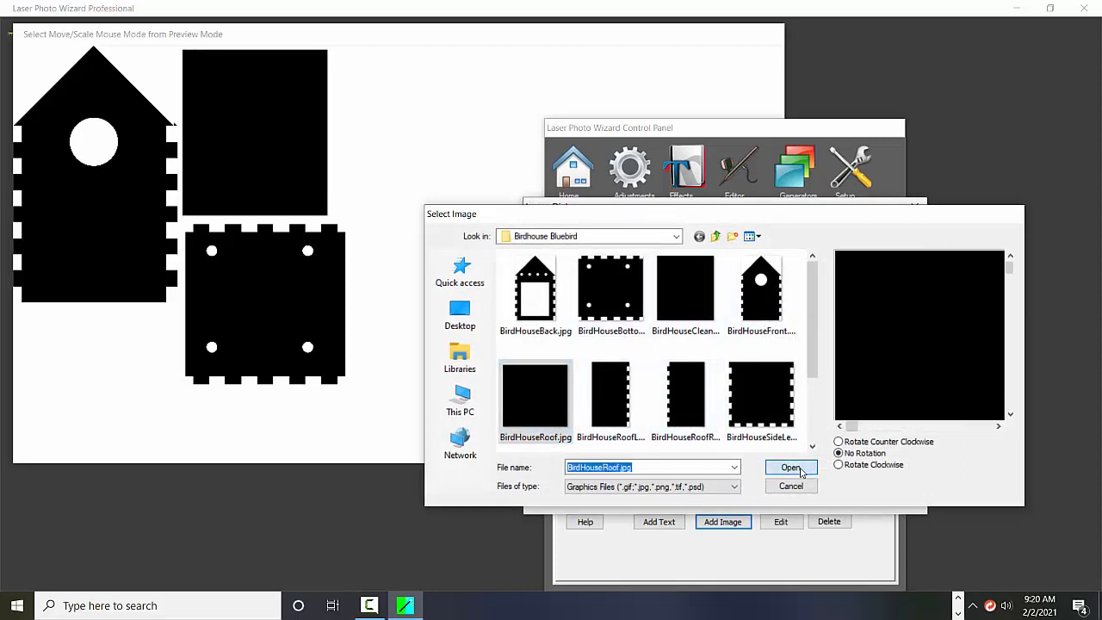
{"action": "left_click", "coordinate": [790, 467]}
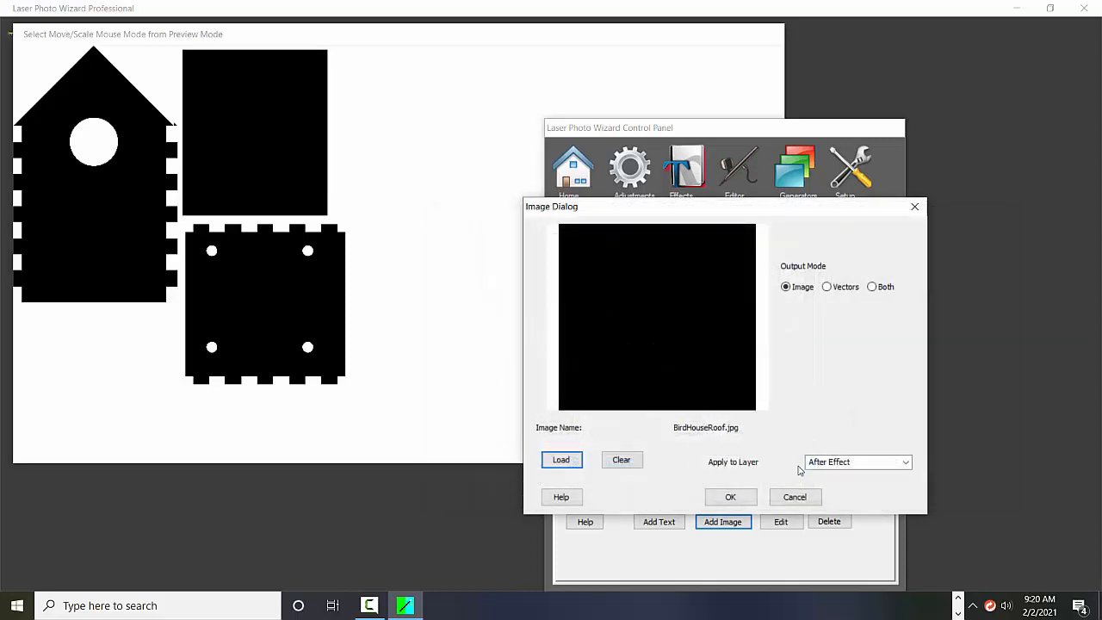
{"action": "left_click", "coordinate": [729, 497]}
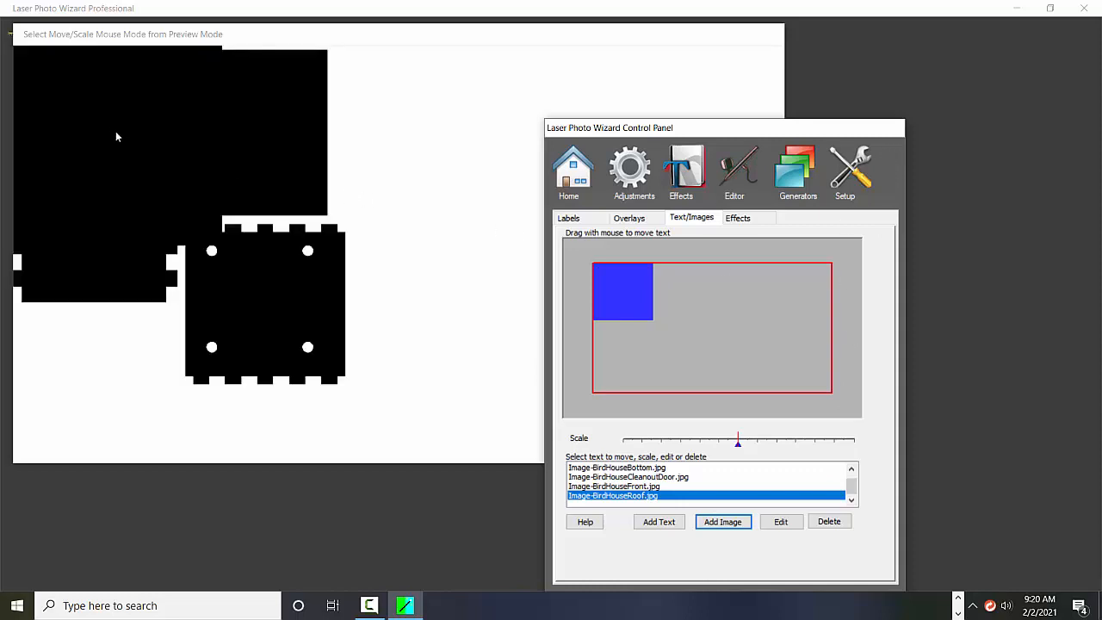
- Place the roof beside the cleanout door, the front panel near the sheet's right edge, and the bottom panel beneath the roof
{"action": "left_click_drag", "start_coordinate": [104, 122], "coordinate": [429, 123]}
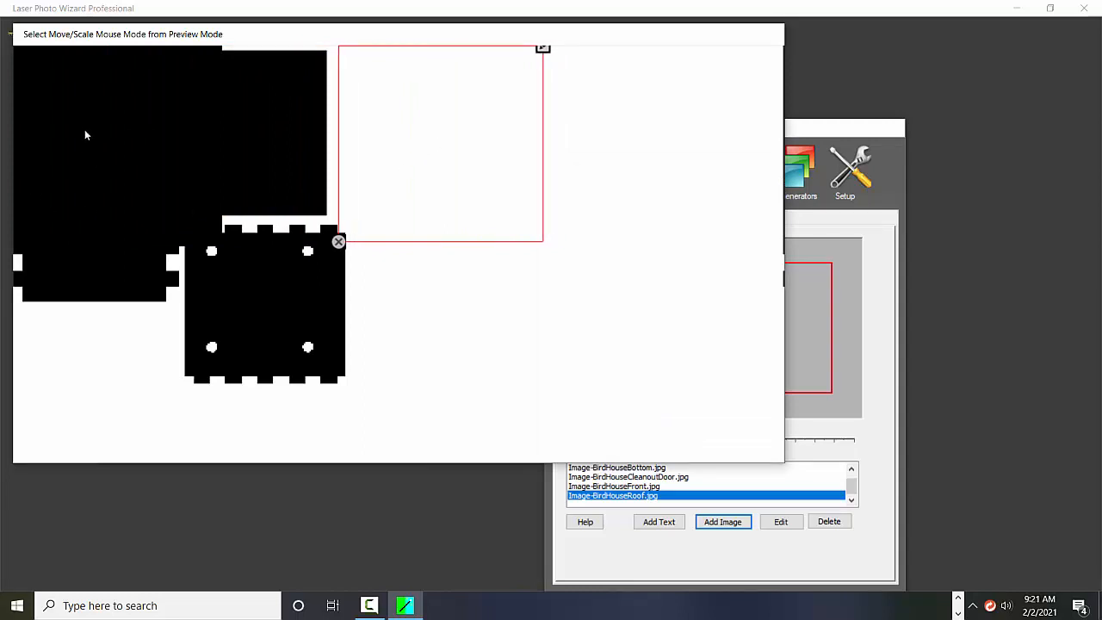
{"action": "left_click_drag", "start_coordinate": [83, 123], "coordinate": [590, 121]}
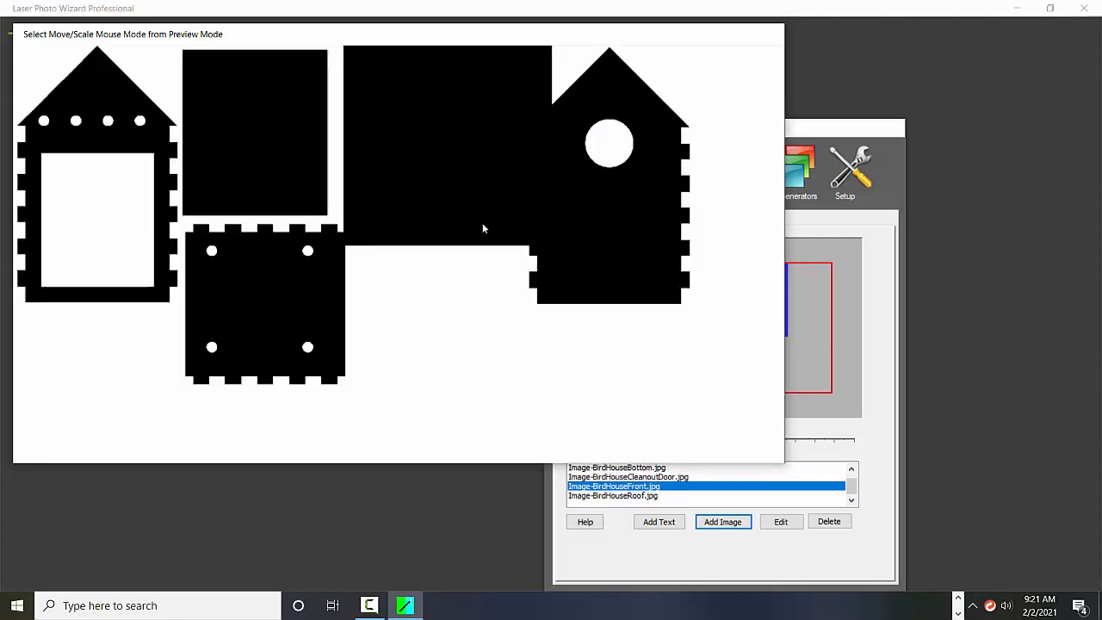
{"action": "left_click_drag", "start_coordinate": [609, 184], "coordinate": [649, 179]}
{"action": "left_click_drag", "start_coordinate": [316, 298], "coordinate": [482, 339]}
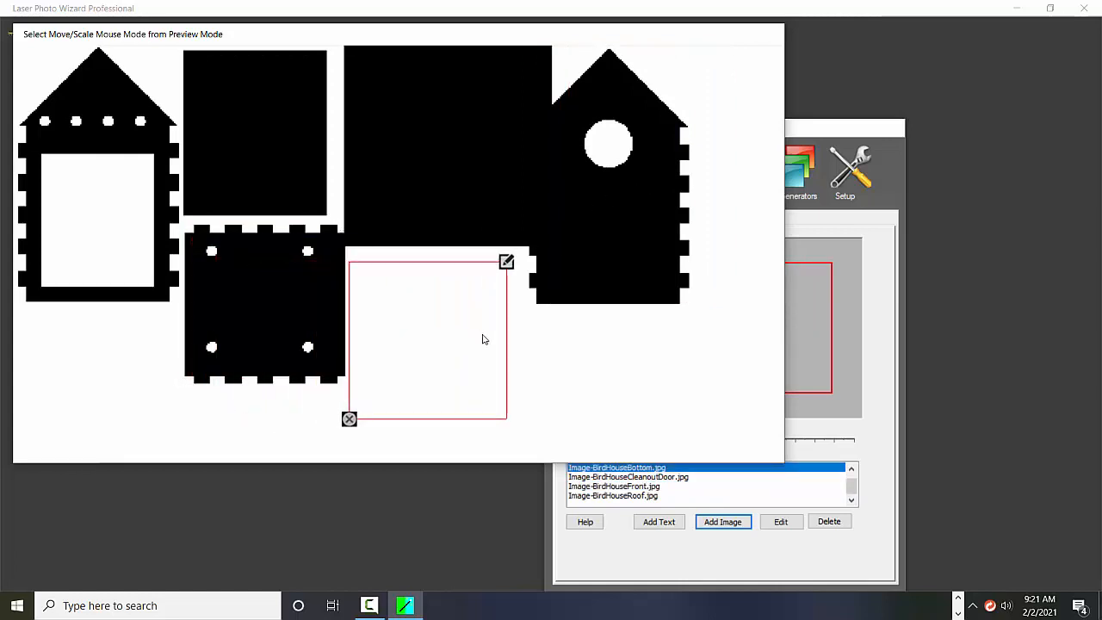
{"action": "left_click", "coordinate": [647, 259]}
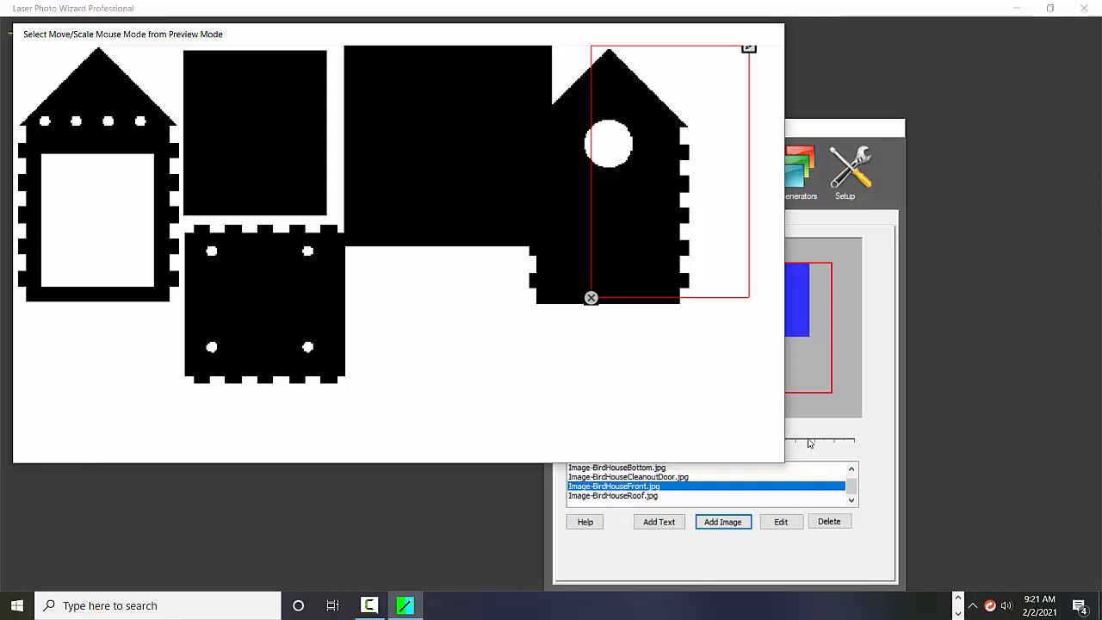
{"action": "left_click", "coordinate": [722, 522]}
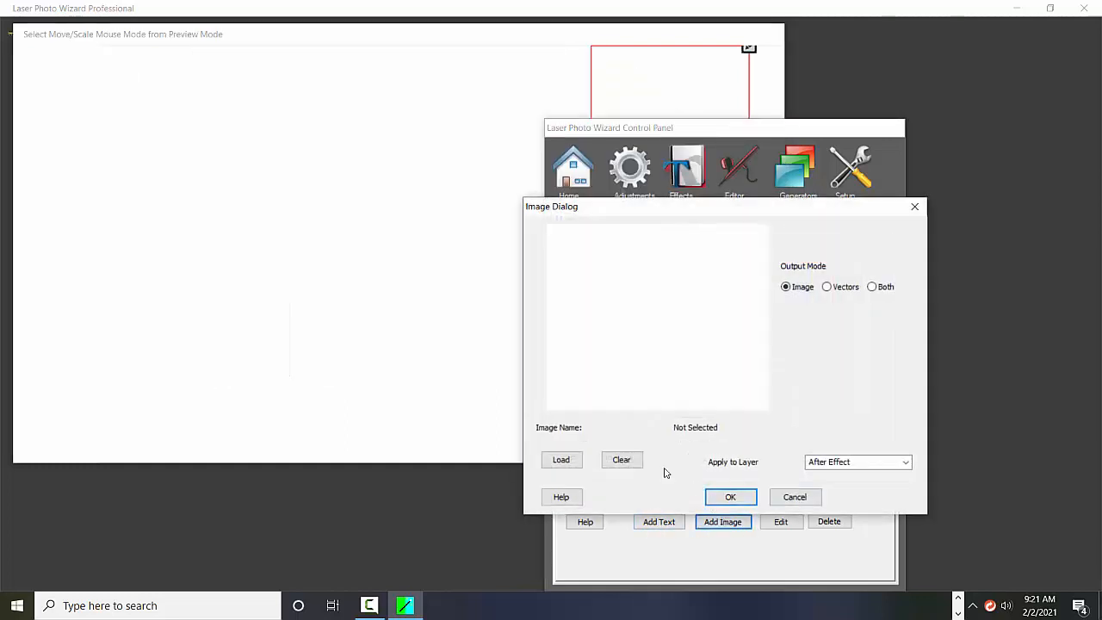
{"action": "left_click", "coordinate": [575, 465]}
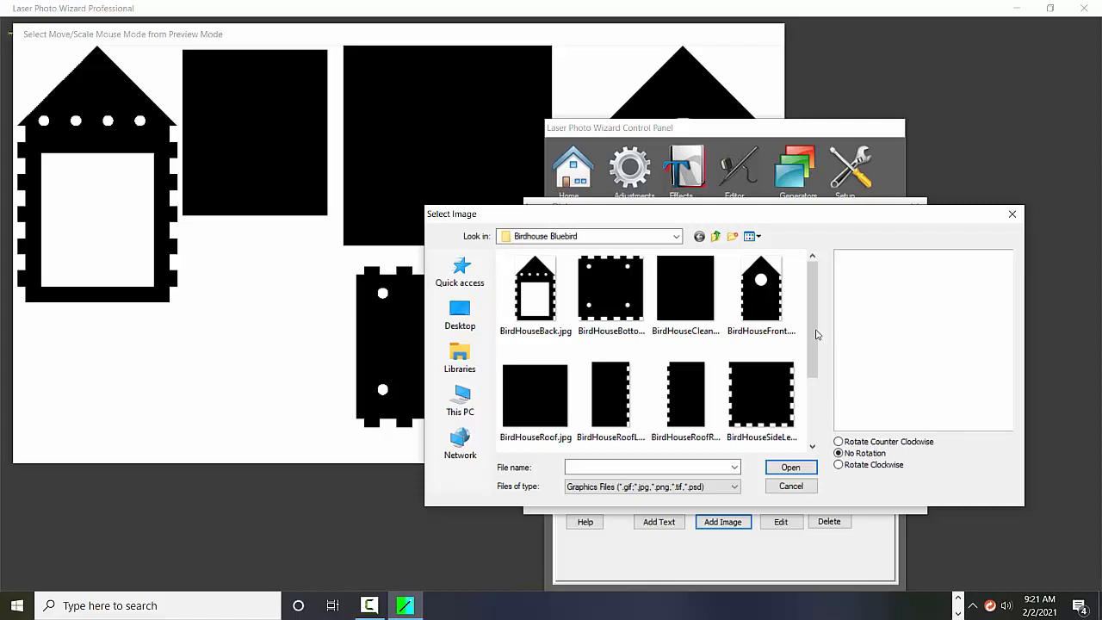
{"action": "left_click_drag", "start_coordinate": [814, 336], "coordinate": [814, 375]}
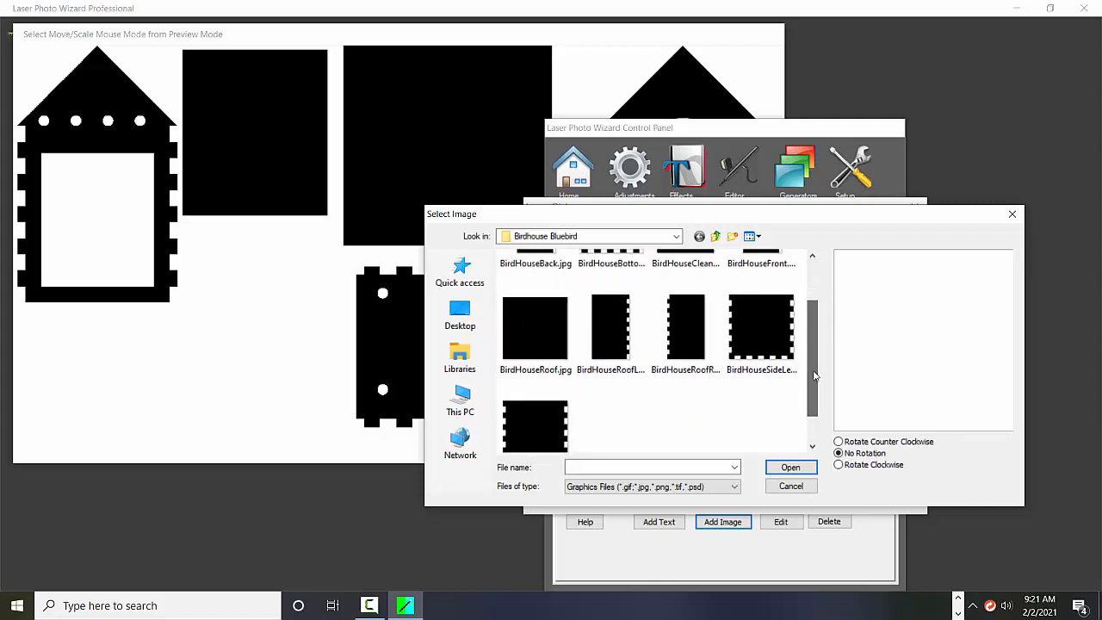
{"action": "left_click", "coordinate": [1010, 215]}
- Move the bottom panel beneath the cleanout door and shift the front panel closer to the roof
{"action": "left_click_drag", "start_coordinate": [428, 356], "coordinate": [265, 368]}
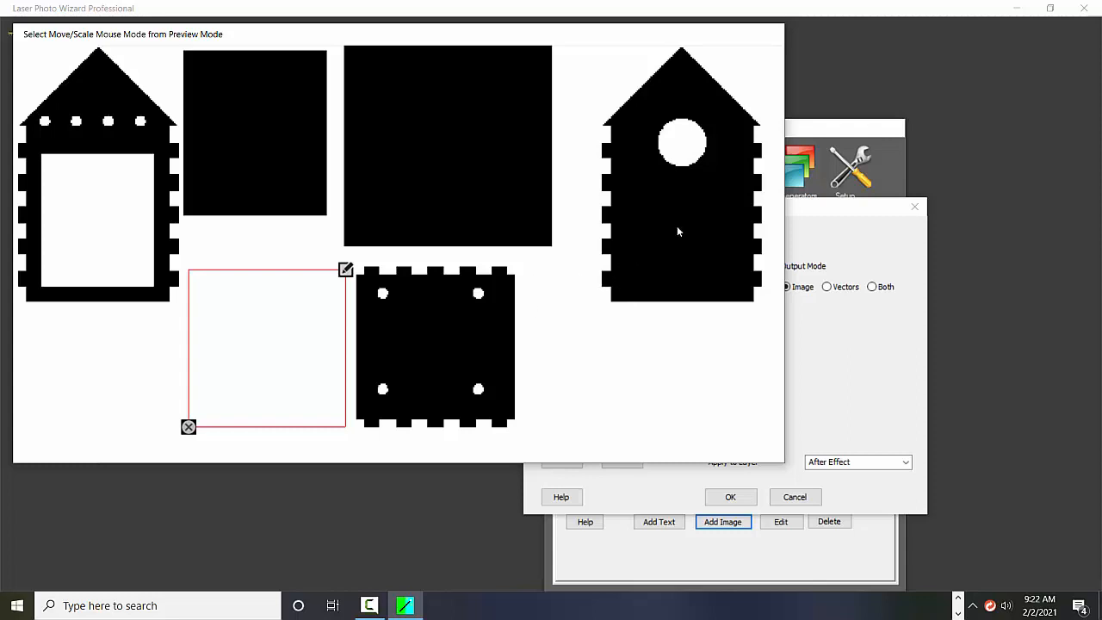
{"action": "left_click_drag", "start_coordinate": [677, 225], "coordinate": [638, 233]}
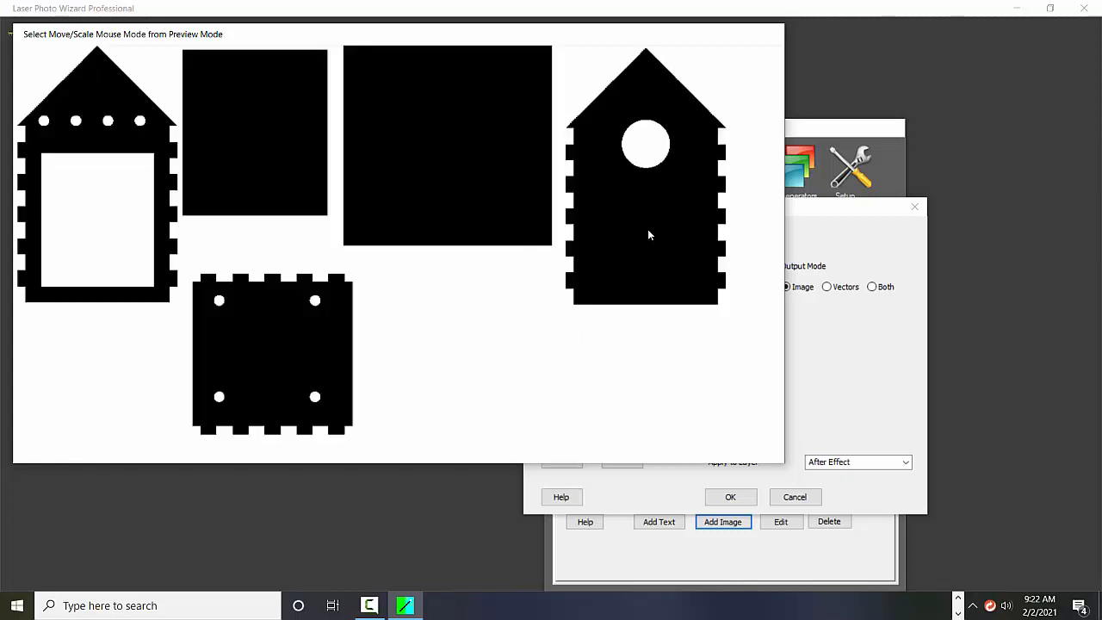
{"action": "left_click", "coordinate": [151, 235]}
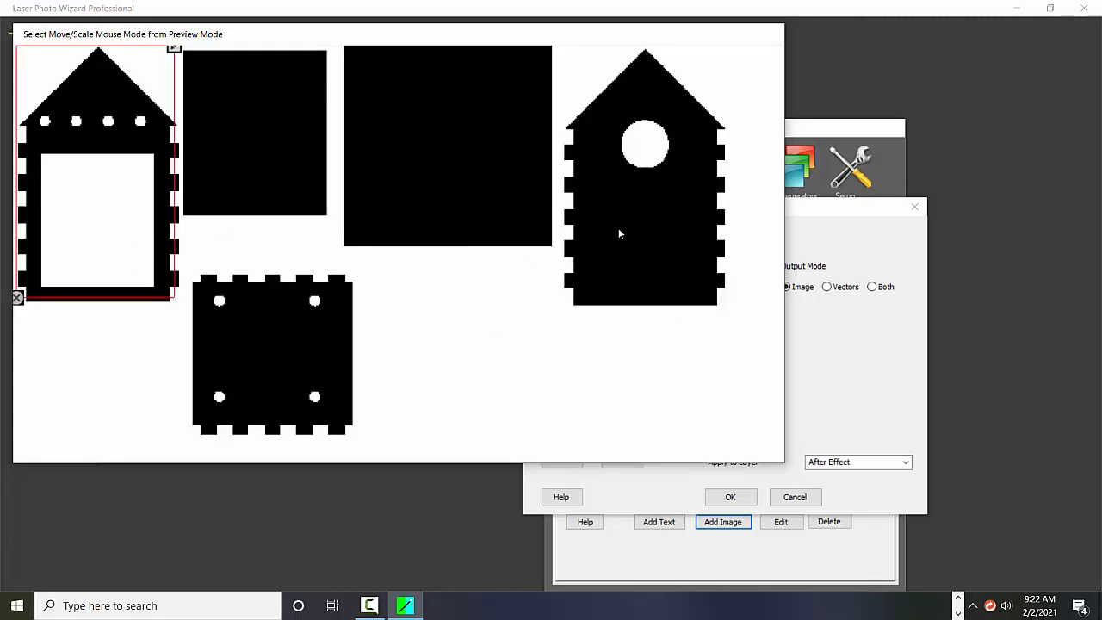
{"action": "mouse_move", "coordinate": [618, 228]}
{"action": "left_mouse_down"}
{"action": "mouse_move", "coordinate": [580, 386]}
{"action": "mouse_move", "coordinate": [528, 423]}
{"action": "mouse_move", "coordinate": [626, 225]}
{"action": "left_mouse_up"}
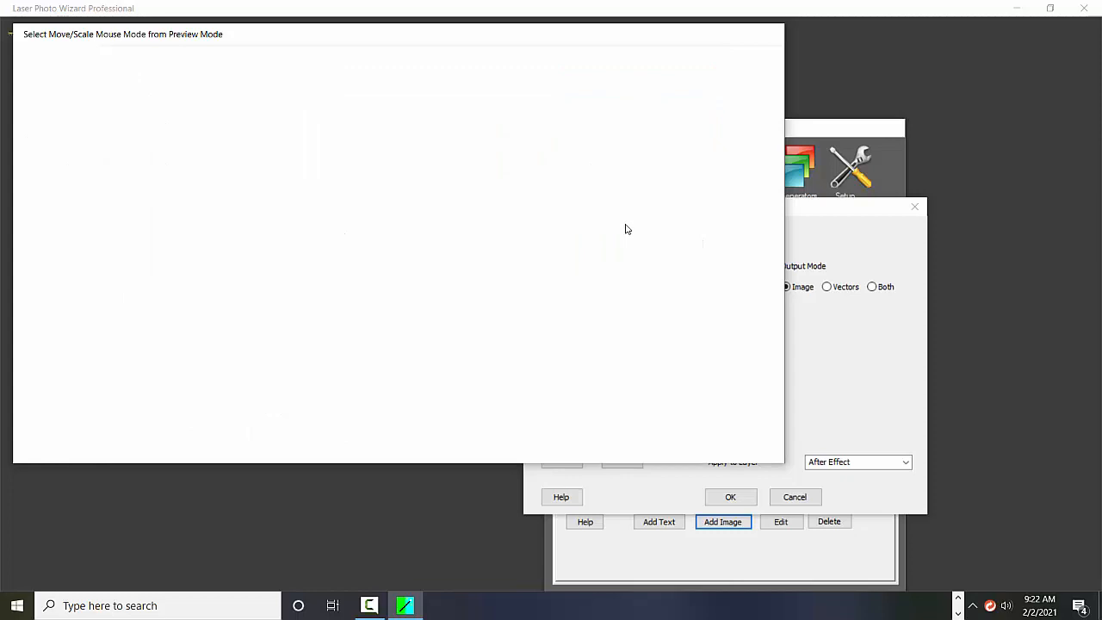
{"action": "left_click", "coordinate": [623, 229]}
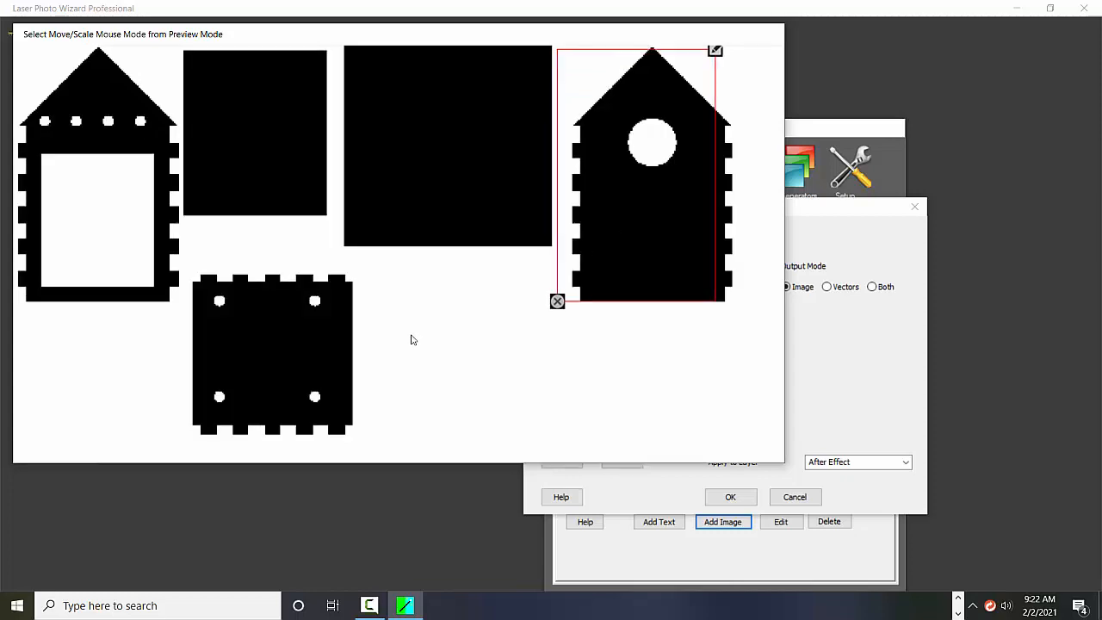
- Change the output mode of the back panel and the cleanout door images to Vectors
{"action": "left_click", "coordinate": [167, 256]}
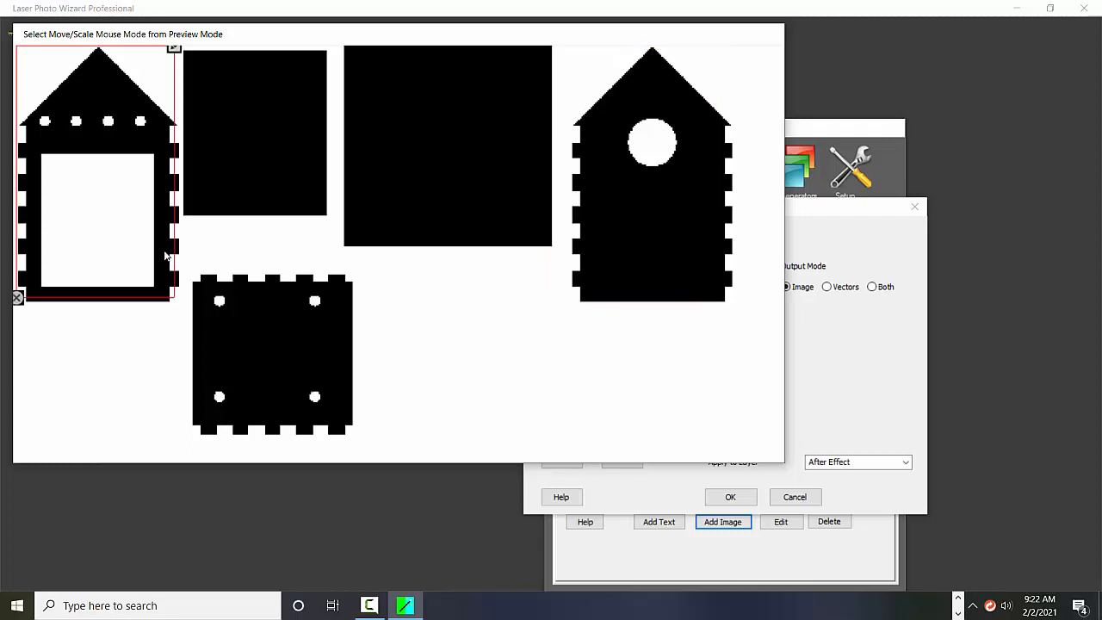
{"action": "double_click", "coordinate": [174, 52]}
{"action": "left_click", "coordinate": [500, 176]}
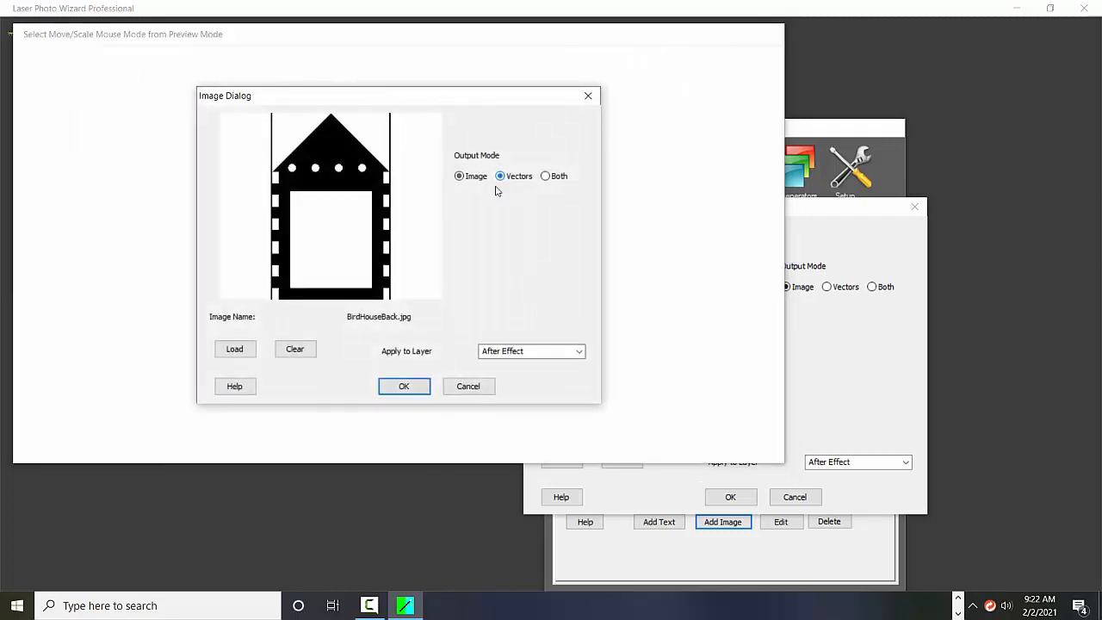
{"action": "left_click", "coordinate": [413, 387]}
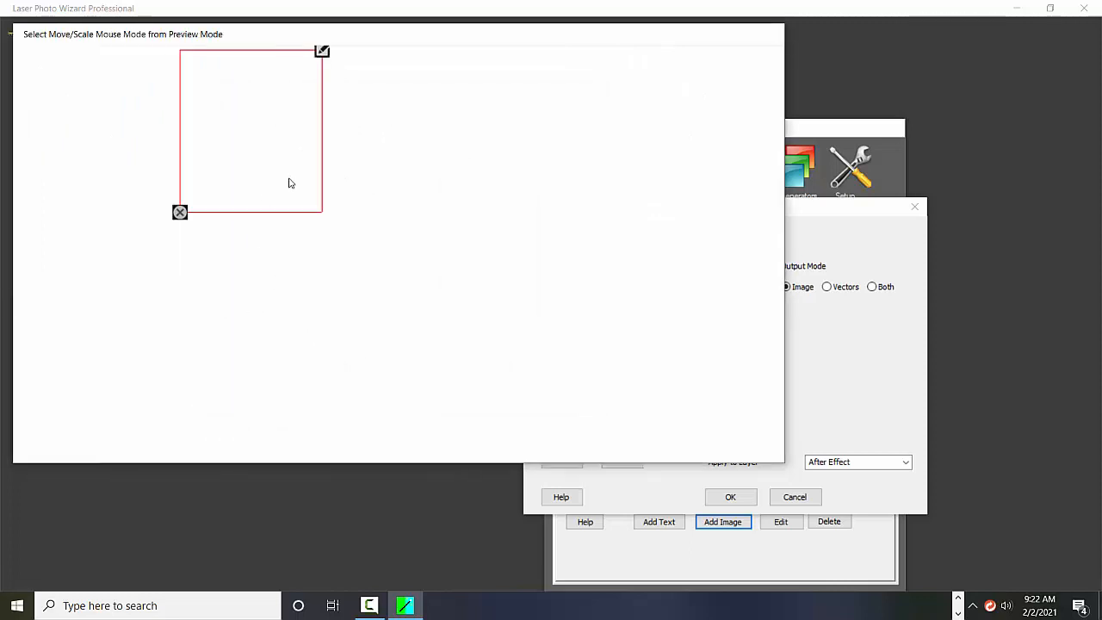
{"action": "left_click", "coordinate": [321, 52]}
{"action": "left_click", "coordinate": [499, 177]}
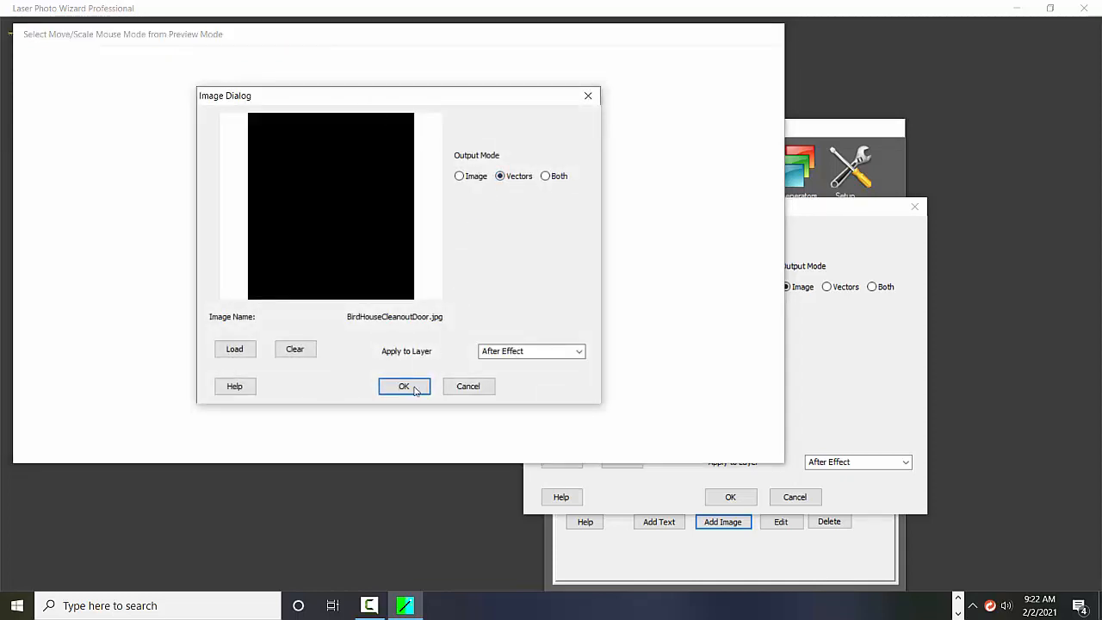
{"action": "left_click", "coordinate": [415, 388]}
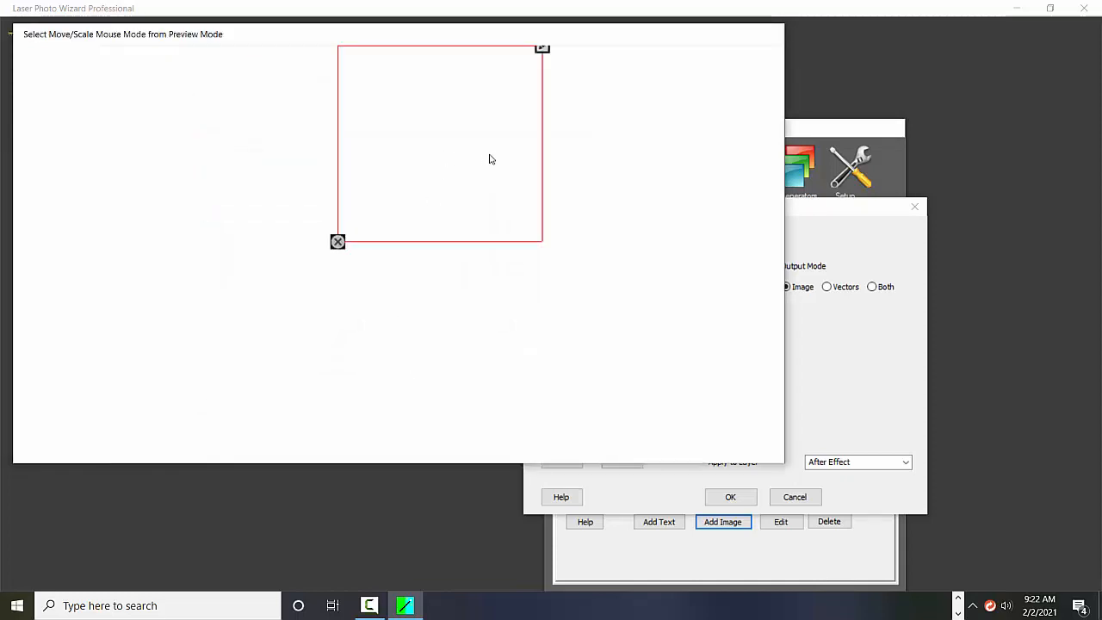
- Change the output mode of the roof and front panel images to Vectors
{"action": "left_click", "coordinate": [544, 50]}
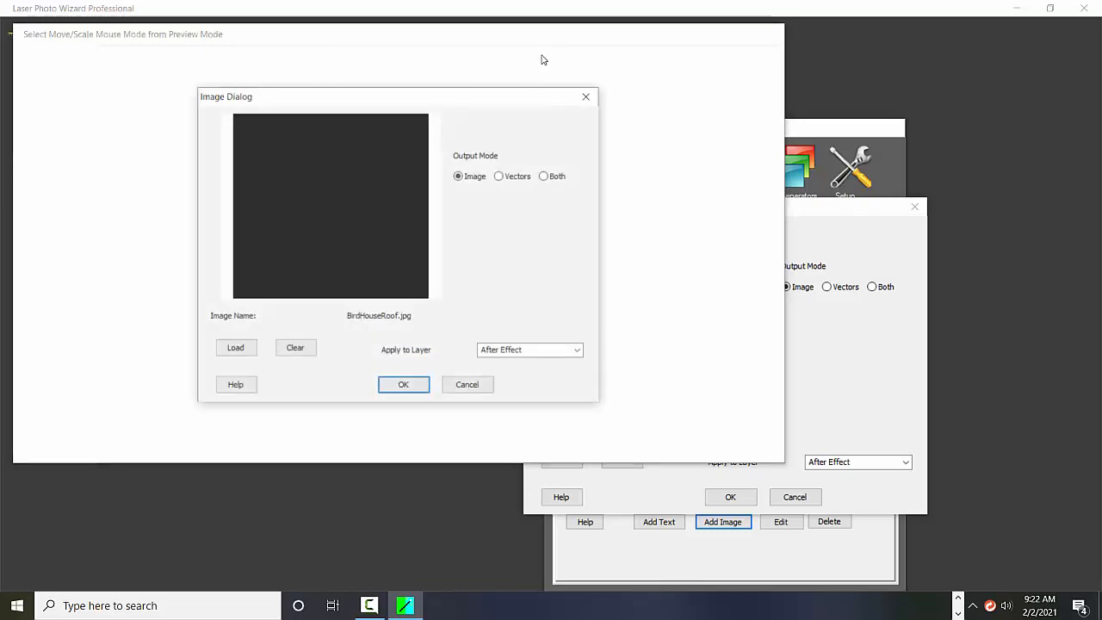
{"action": "left_click", "coordinate": [501, 176]}
{"action": "left_click", "coordinate": [402, 384]}
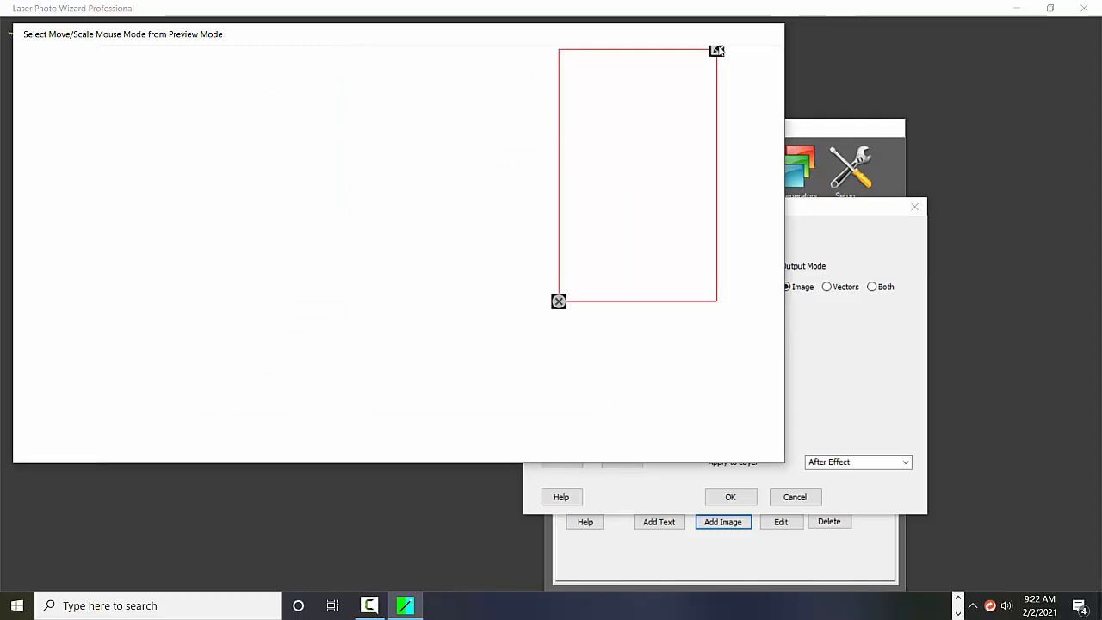
{"action": "left_click", "coordinate": [716, 51]}
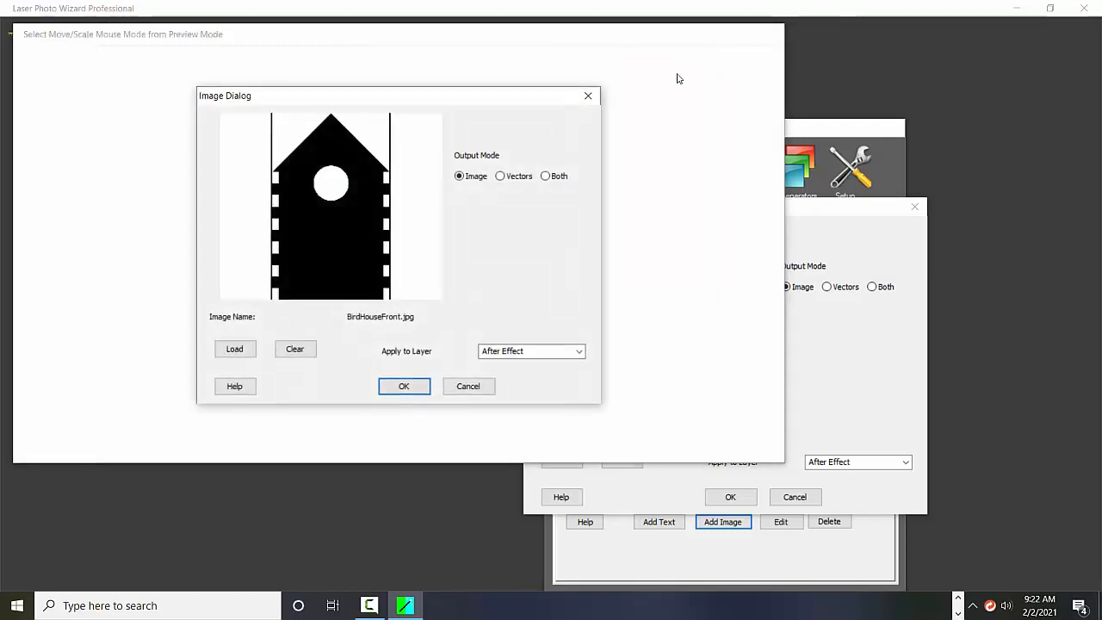
{"action": "left_click", "coordinate": [509, 180]}
{"action": "left_click", "coordinate": [406, 387]}
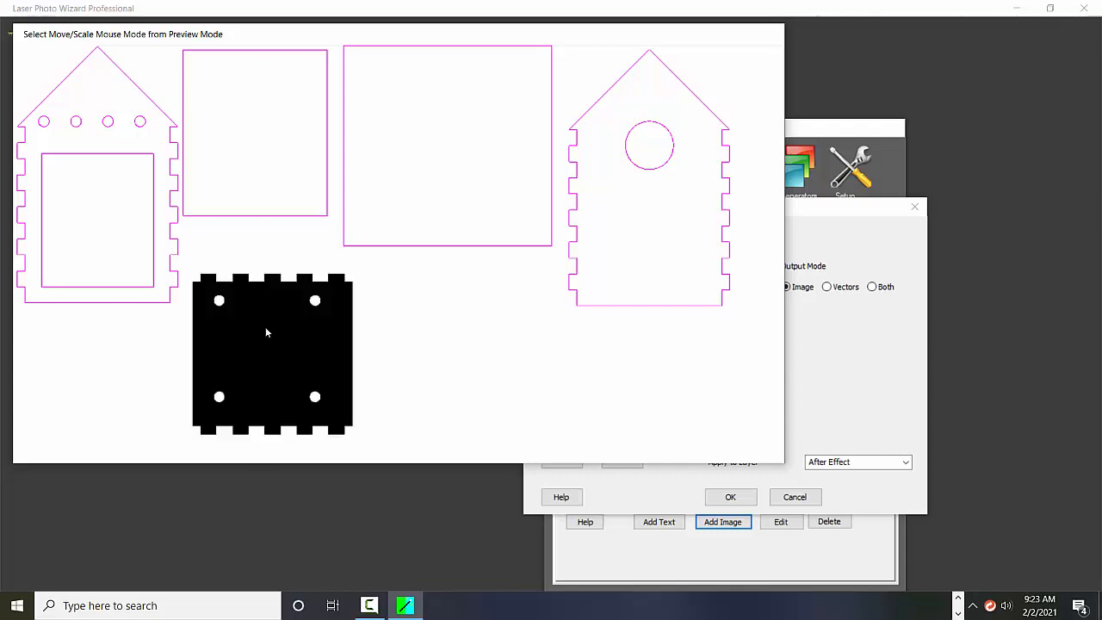
- Change the bottom panel's output mode to Vectors and dismiss the empty Image Dialog
{"action": "left_click", "coordinate": [266, 329]}
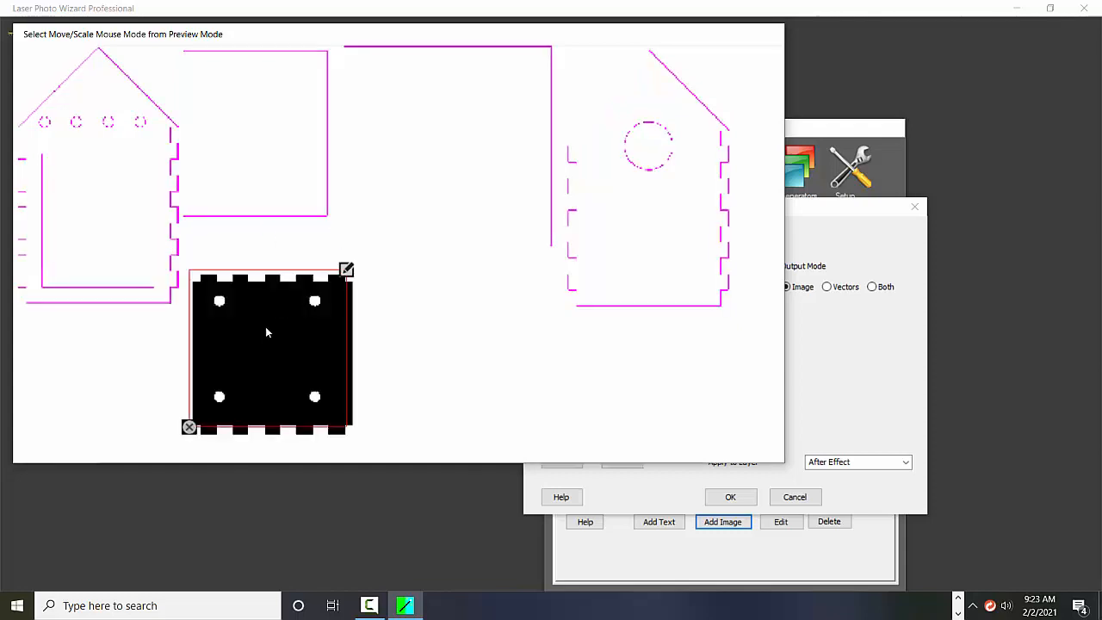
{"action": "left_click", "coordinate": [346, 270]}
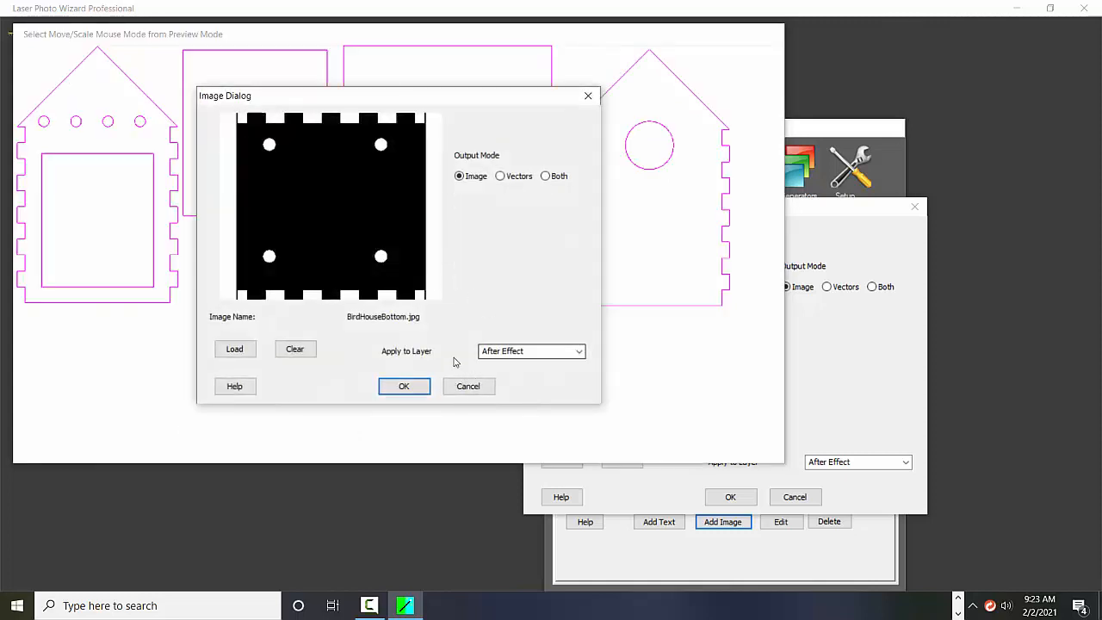
{"action": "left_click", "coordinate": [500, 176]}
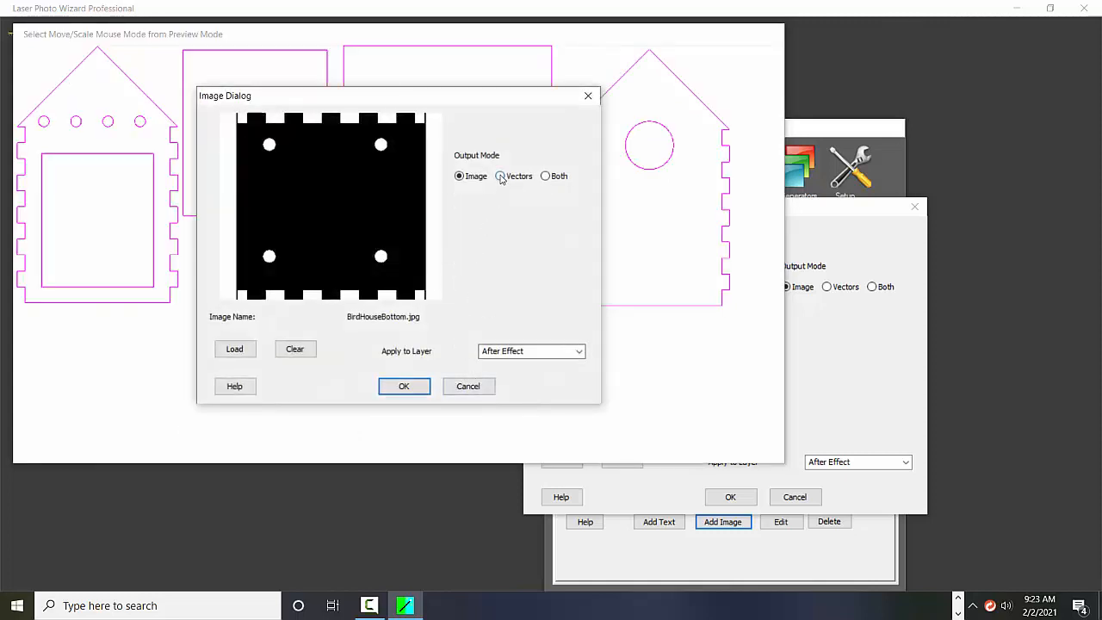
{"action": "left_click", "coordinate": [421, 388]}
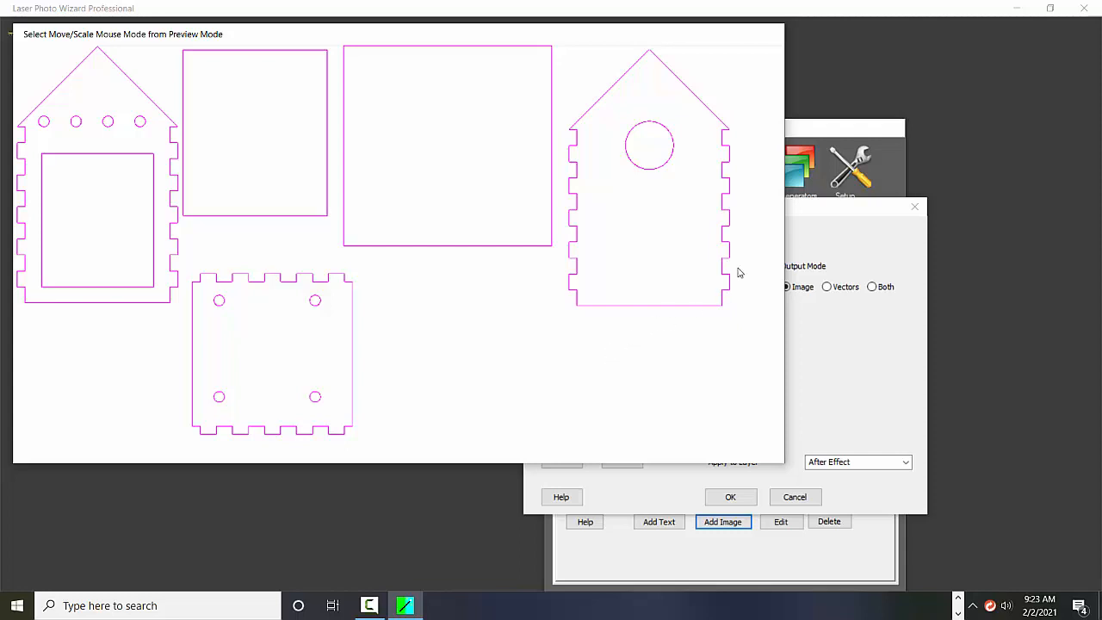
{"action": "left_click", "coordinate": [891, 211]}
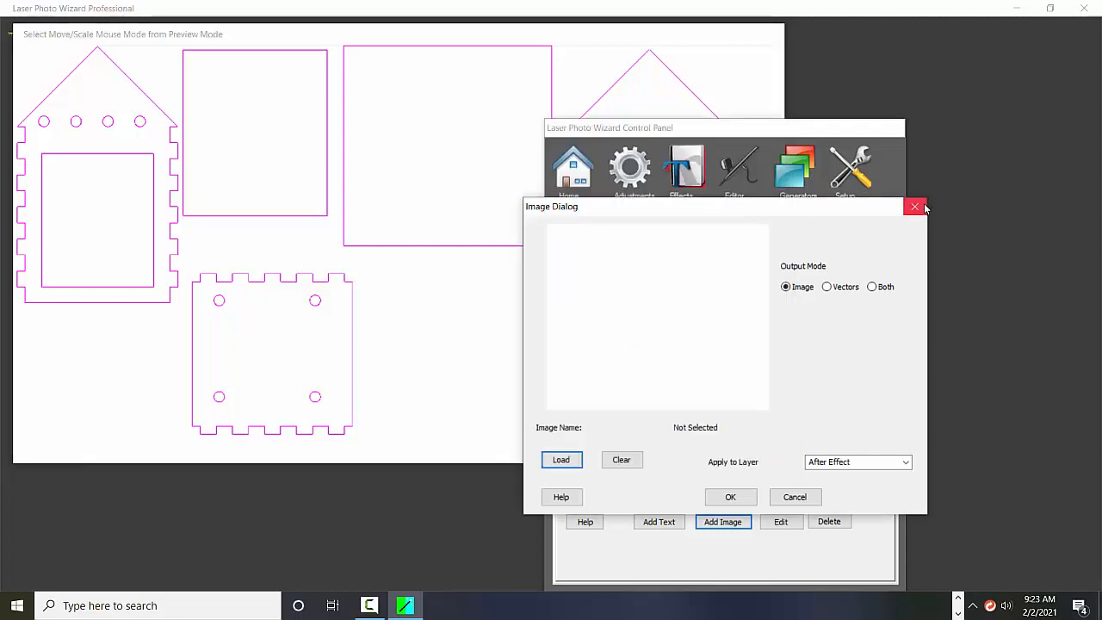
{"action": "left_click", "coordinate": [922, 207]}
- Start sending the layout to the laser and choose Spirit-4.04-03 as the printer
{"action": "left_click", "coordinate": [571, 181]}
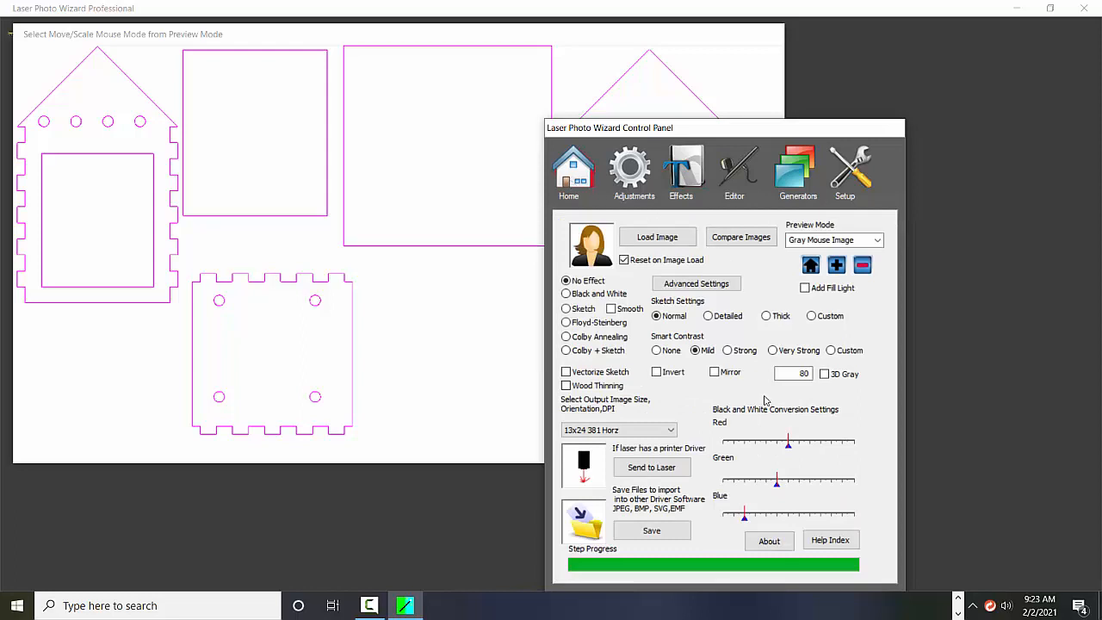
{"action": "left_click", "coordinate": [651, 469]}
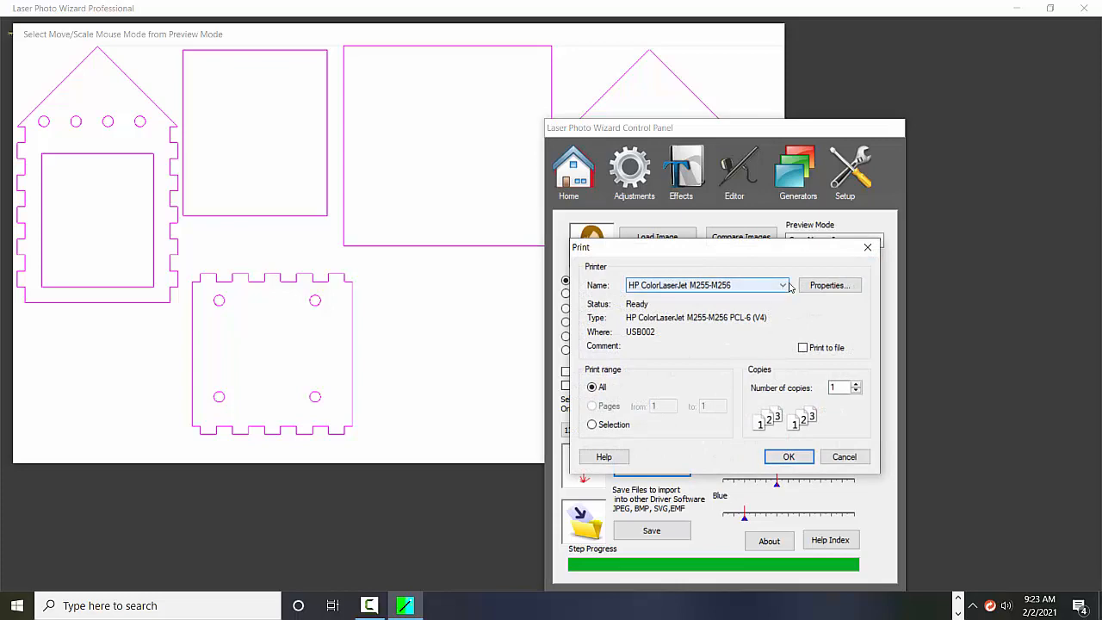
{"action": "left_click", "coordinate": [788, 286]}
{"action": "left_click", "coordinate": [684, 379]}
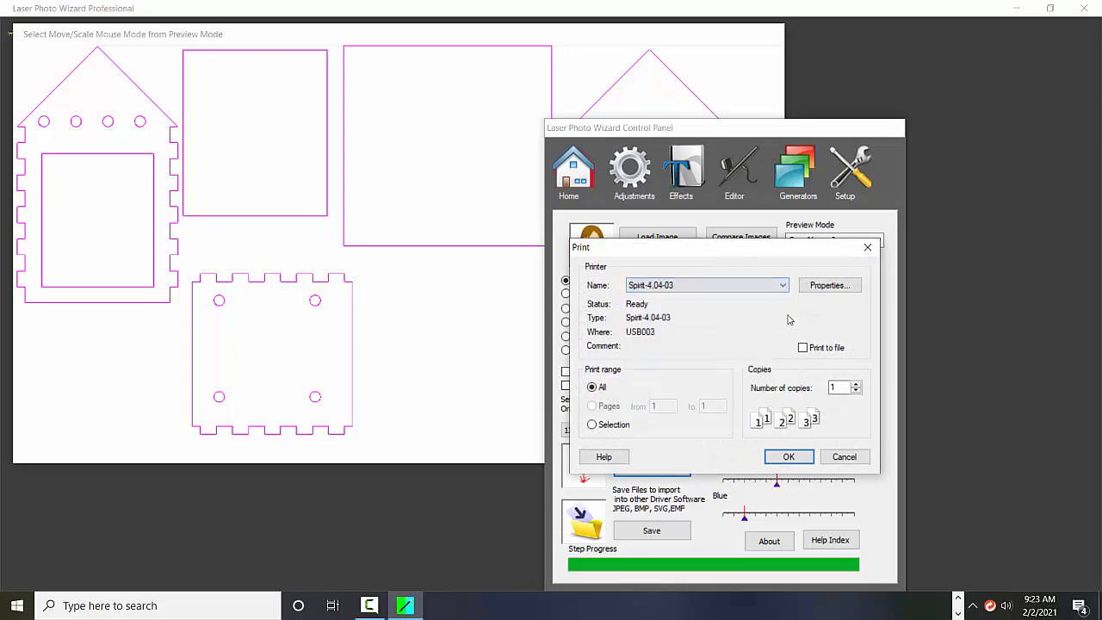
- Load the mapleplywood380.spi settings into the Spirit driver and send the print job to the laser
{"action": "left_click", "coordinate": [829, 285]}
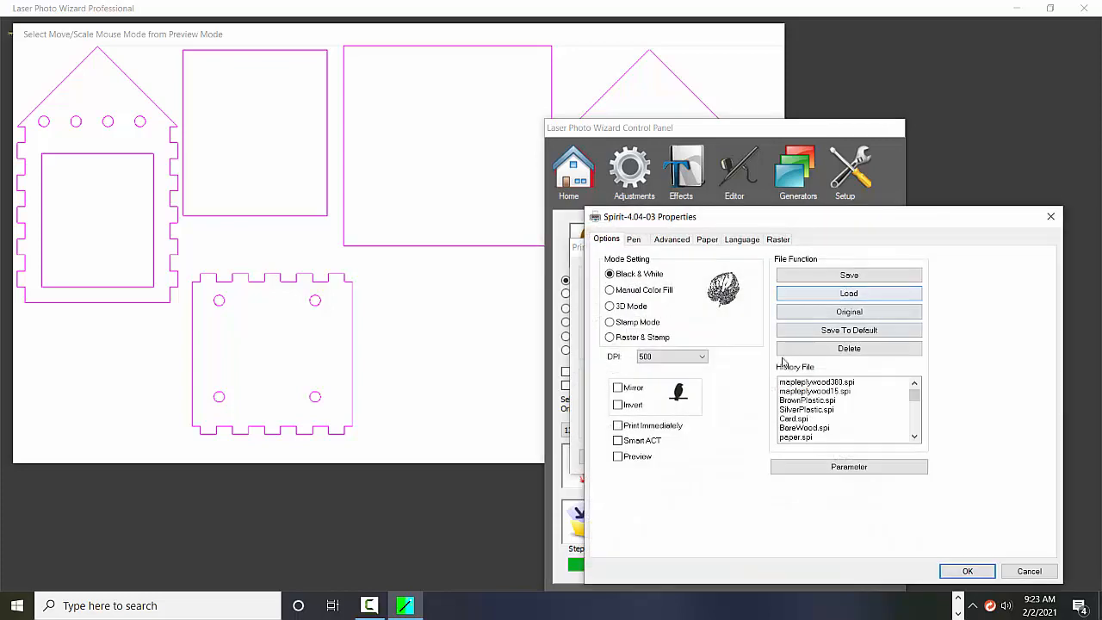
{"action": "double_click", "coordinate": [848, 382]}
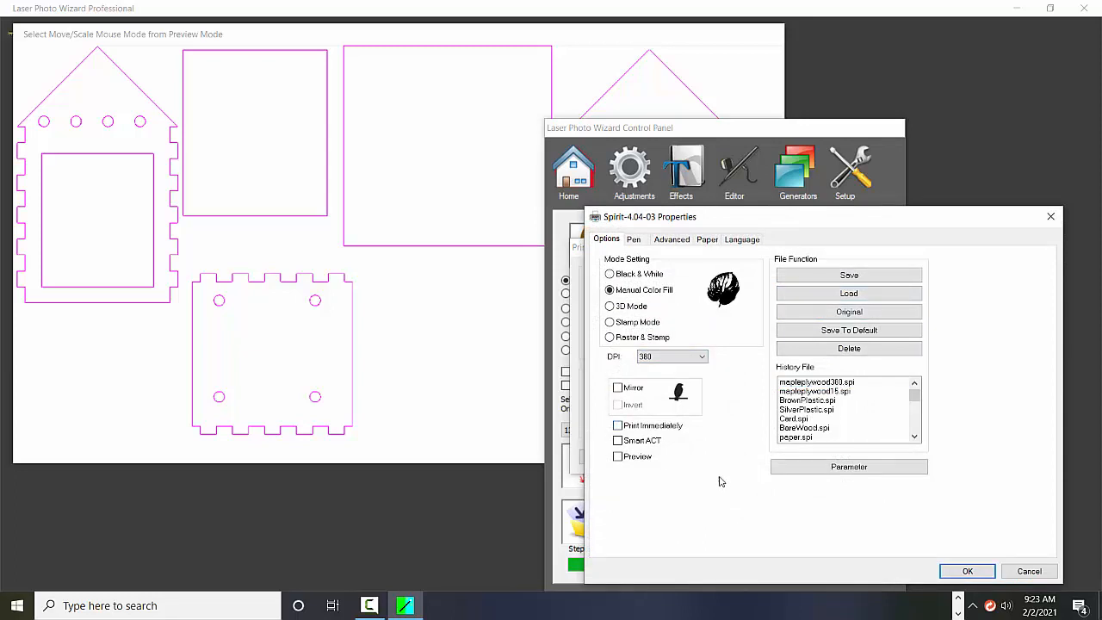
{"action": "left_click", "coordinate": [968, 571]}
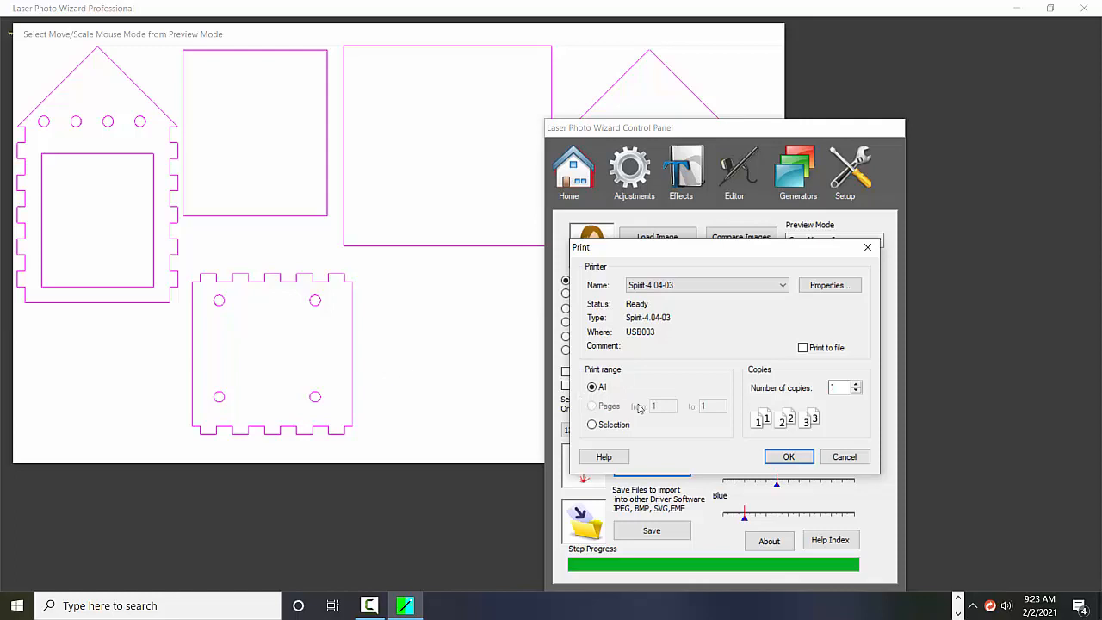
{"action": "left_click", "coordinate": [788, 457]}
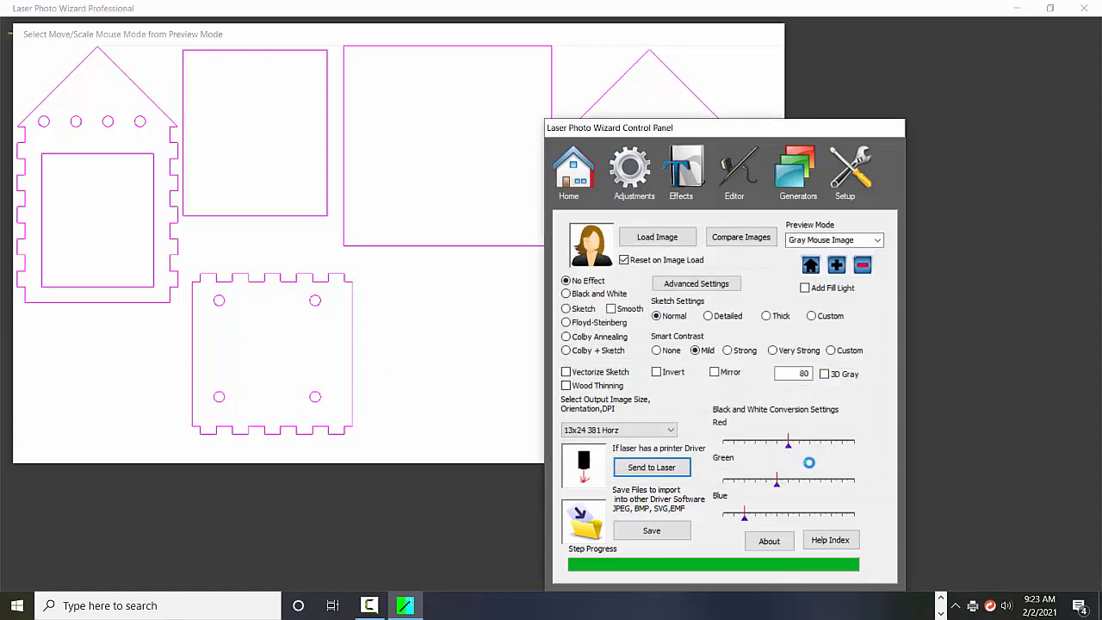